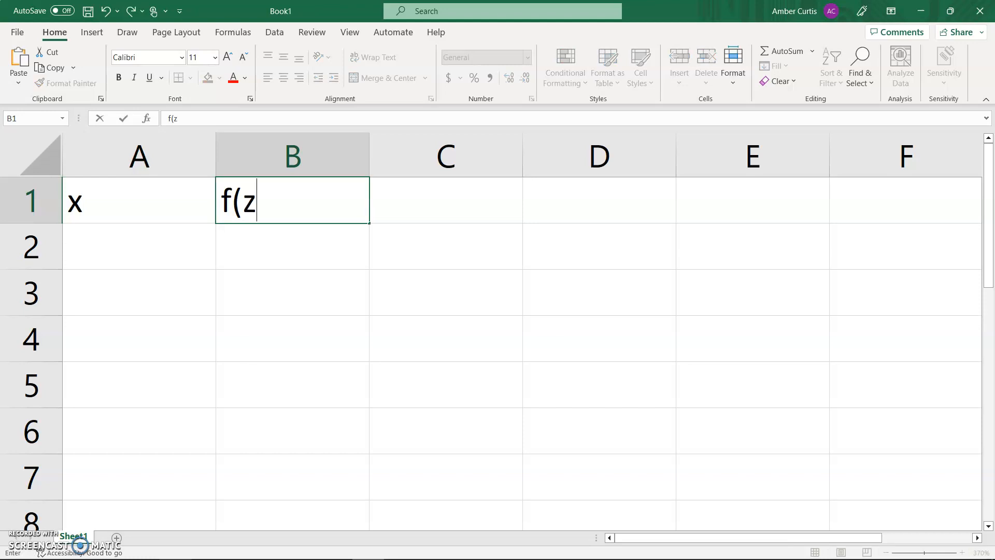
# - Finish the f(x) header in B1 and enter the headers g(x) in C1 and d(x) in D1
pyautogui.press('Tab')
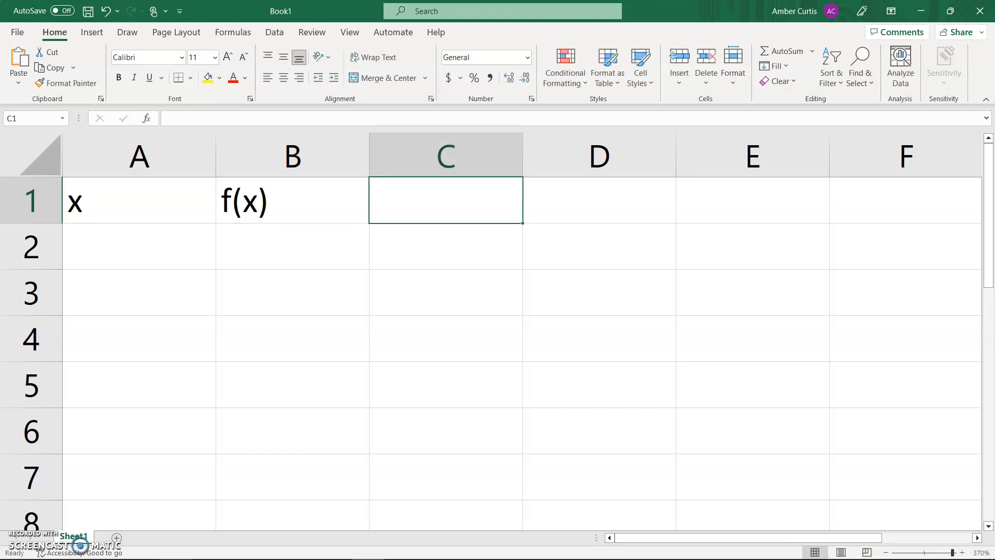
pyautogui.write('g(x)')
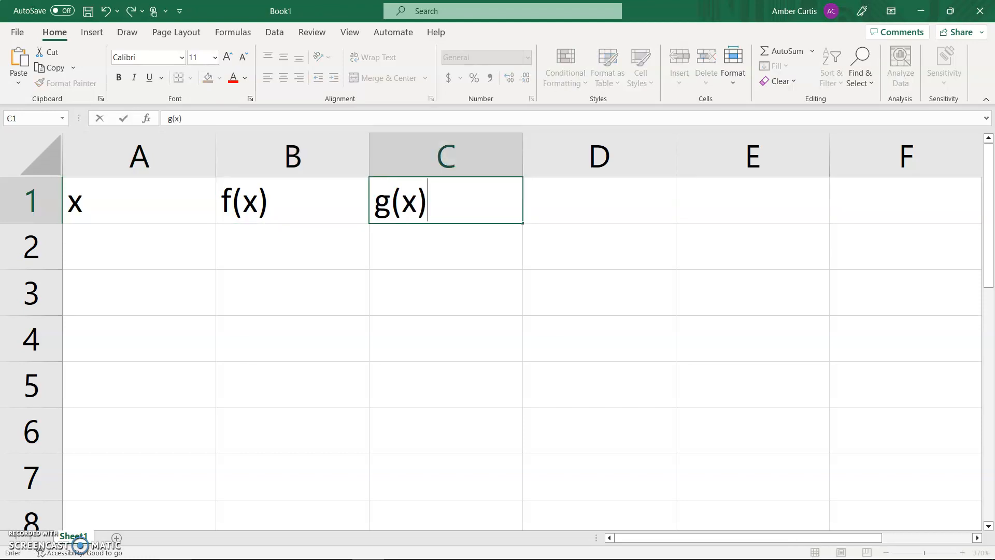
pyautogui.press('Tab')
pyautogui.write('d(x)')
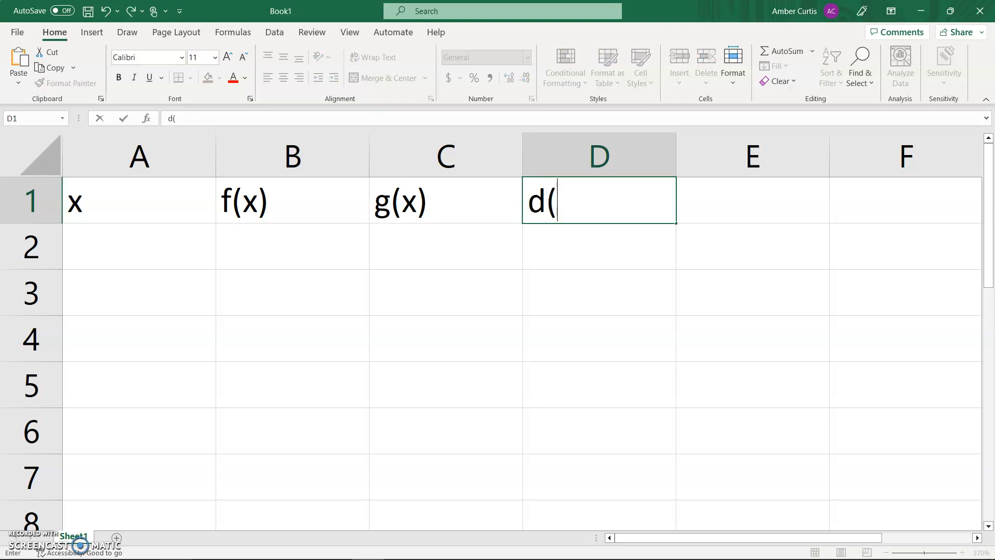
# - Enter the header r(x) in E1 and the header A(x) in F1
pyautogui.press('Tab')
pyautogui.press('Tab')
pyautogui.write('r')
pyautogui.press('BackSpace')
pyautogui.press('Left')
pyautogui.write('r(x)')
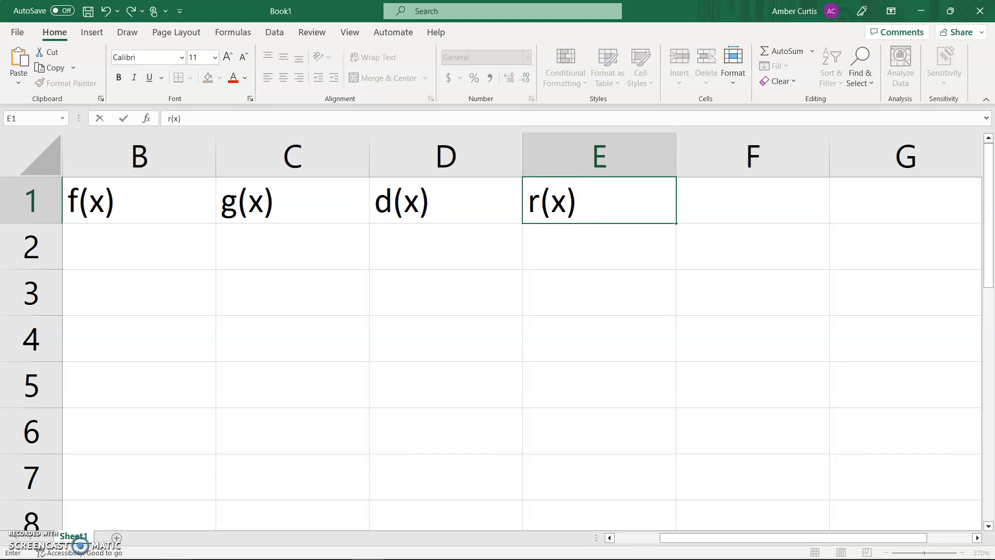
pyautogui.press('Tab')
pyautogui.write('A')
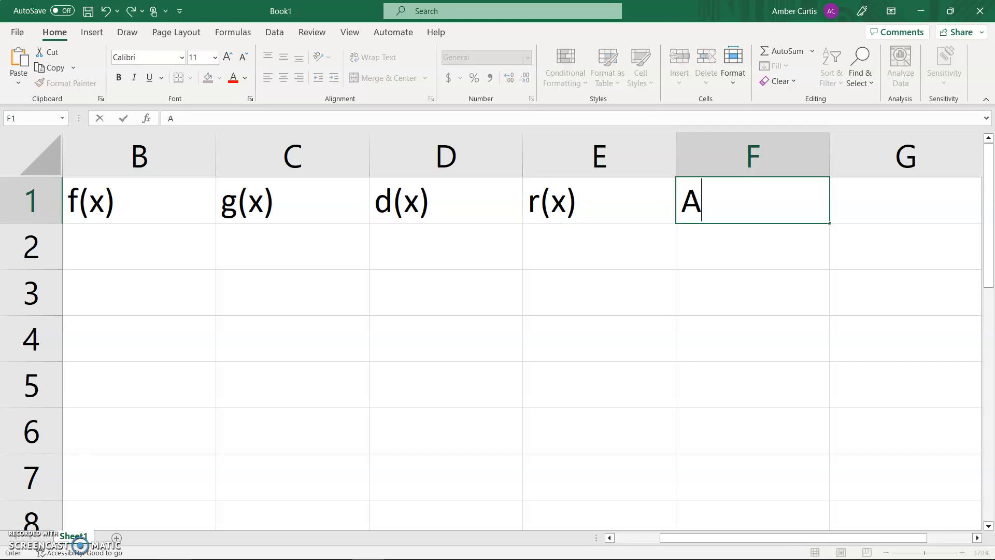
pyautogui.write('(x)')
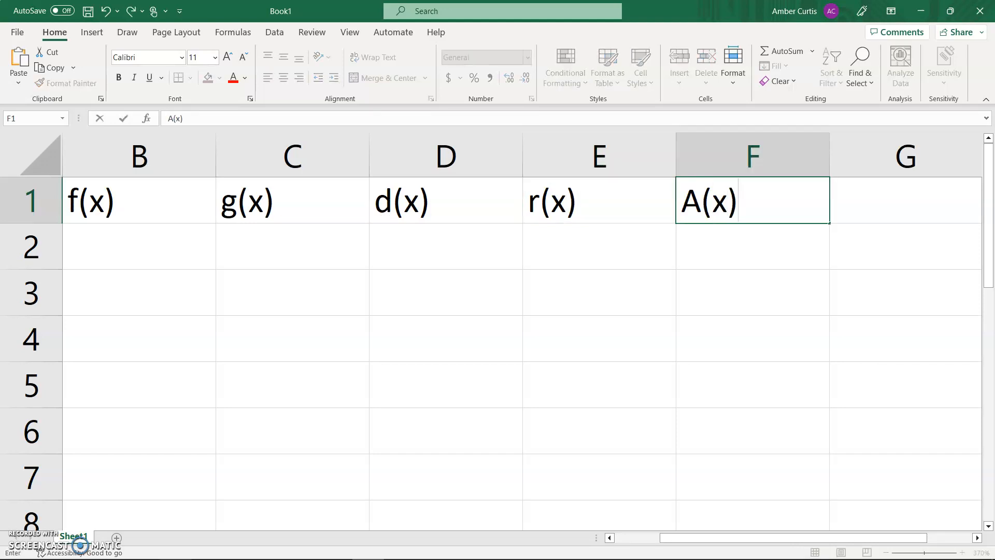
# - Enter the header V(x), with a capital V, in cell G1
pyautogui.press('Tab')
pyautogui.write('v(x)')
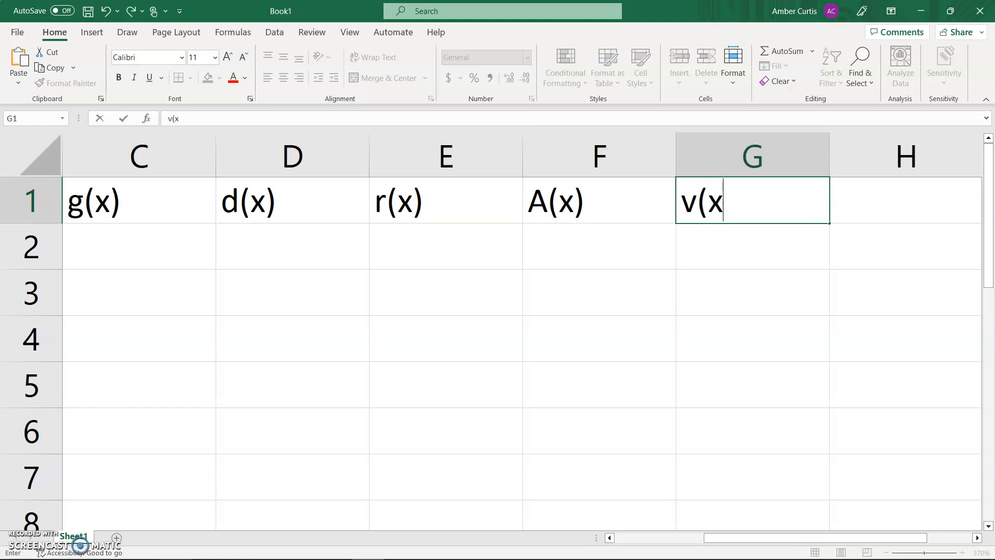
pyautogui.press('BackSpace')
pyautogui.press('BackSpace')
pyautogui.press('BackSpace')
pyautogui.press('BackSpace')
pyautogui.write('c(')
pyautogui.press('BackSpace')
pyautogui.press('BackSpace')
pyautogui.write('V(x)')
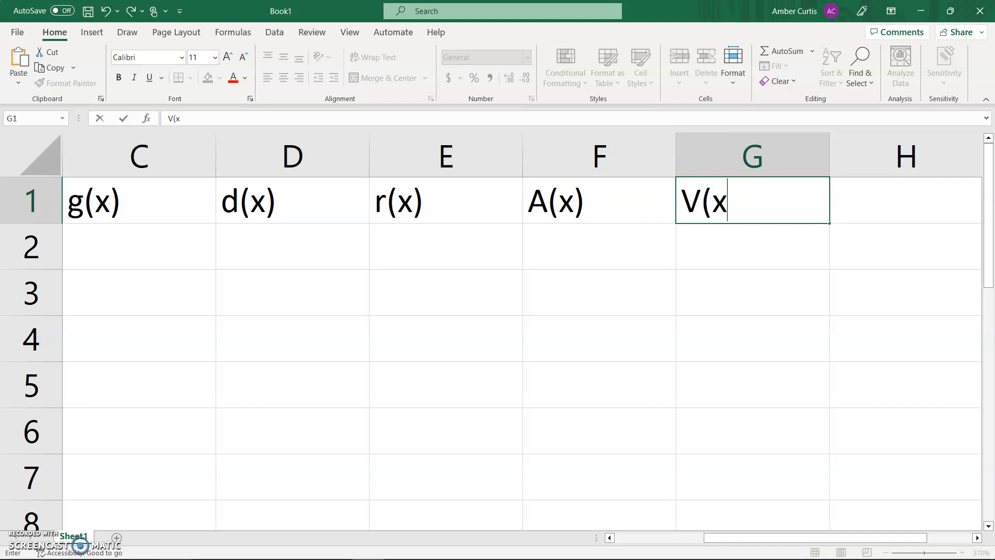
pyautogui.press('Return')
# - Enter -1.25 as the first x value in cell A2
pyautogui.press('Left')
pyautogui.press('Left')
pyautogui.press('Left')
pyautogui.press('Left')
pyautogui.press('Left')
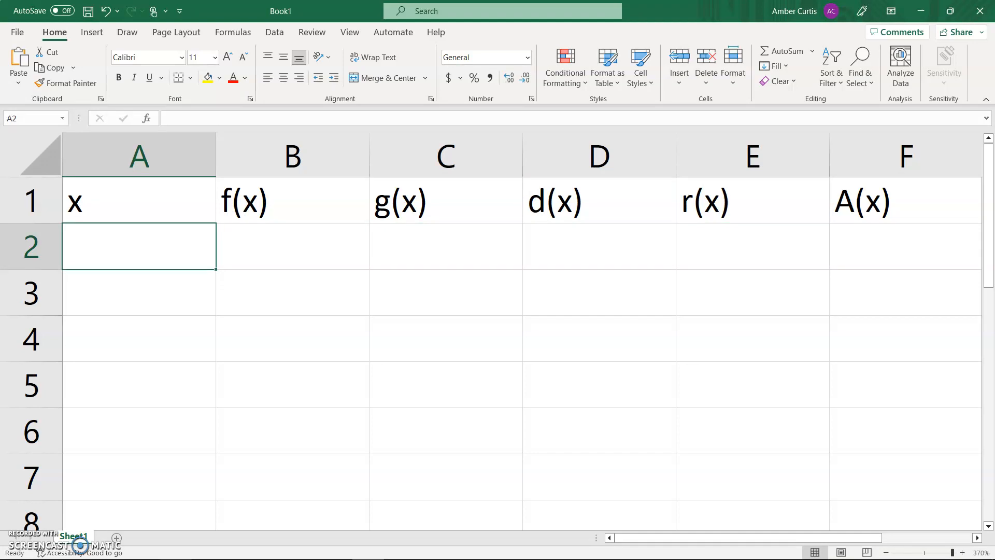
pyautogui.write('-1.25')
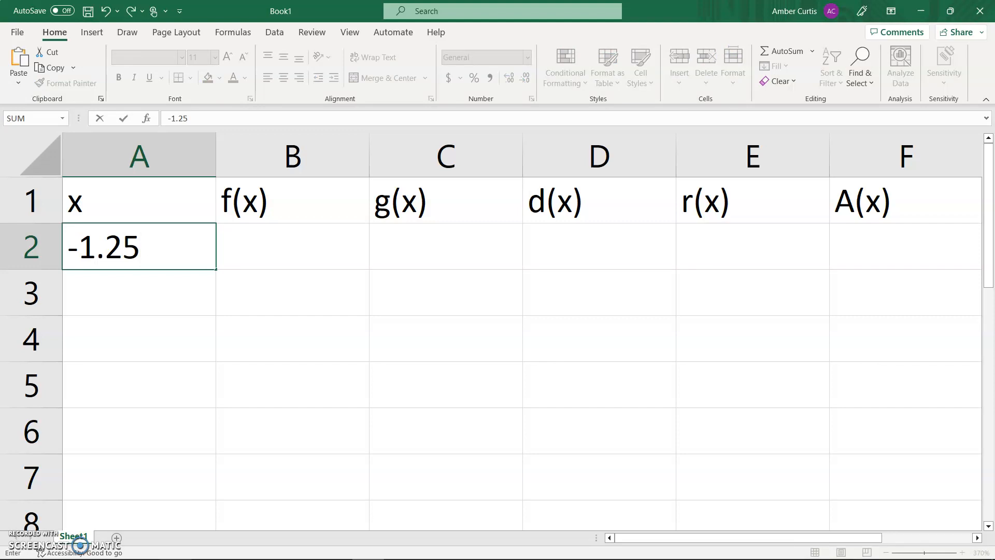
pyautogui.press('Return')
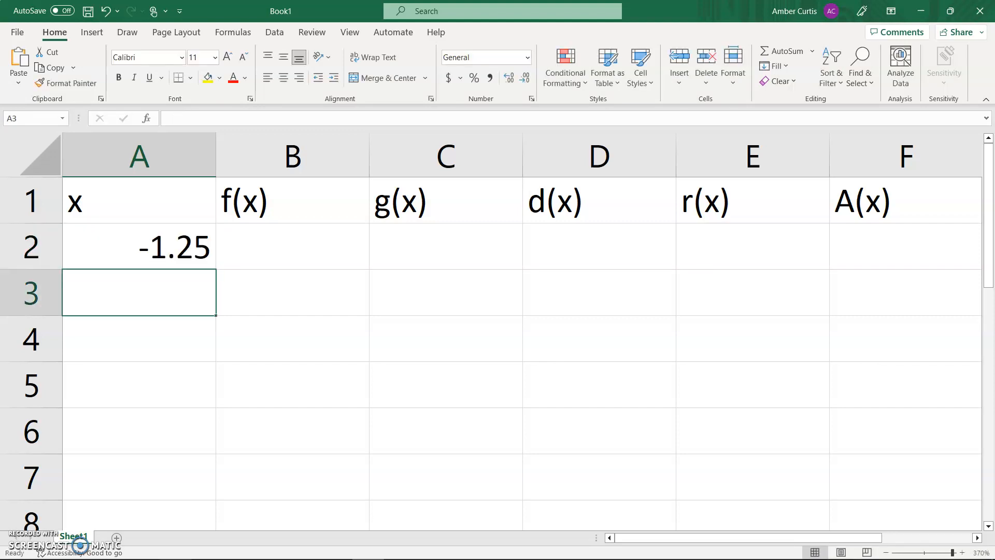
# - Enter the formula =sqrt(1.25^2-A2^2) for f(x) in cell B2
pyautogui.press('Up')
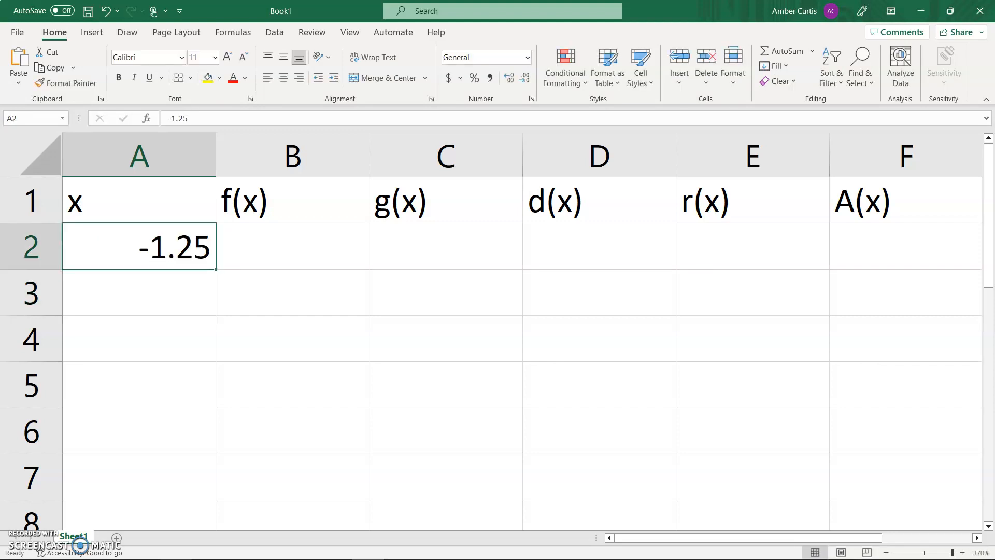
pyautogui.press('Right')
pyautogui.write('=')
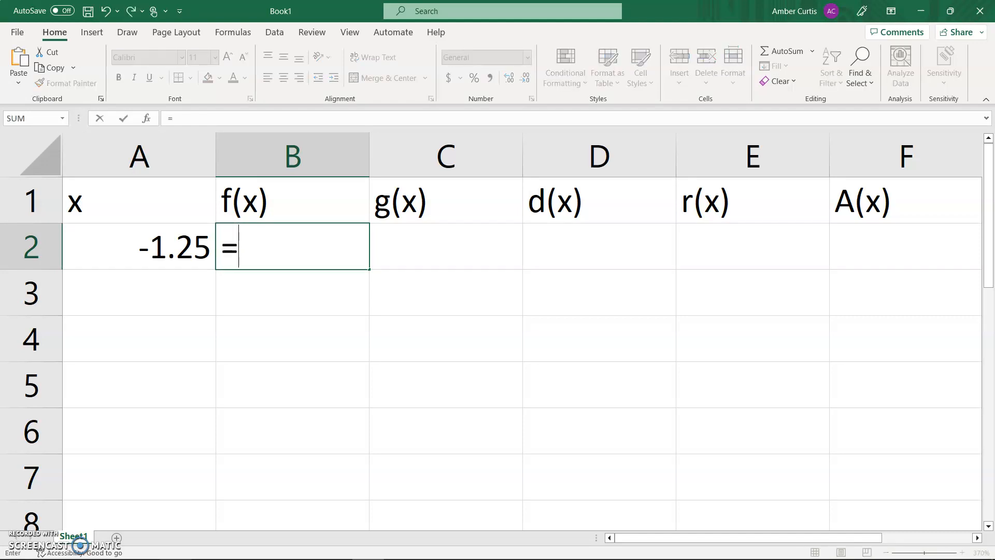
pyautogui.write('s')
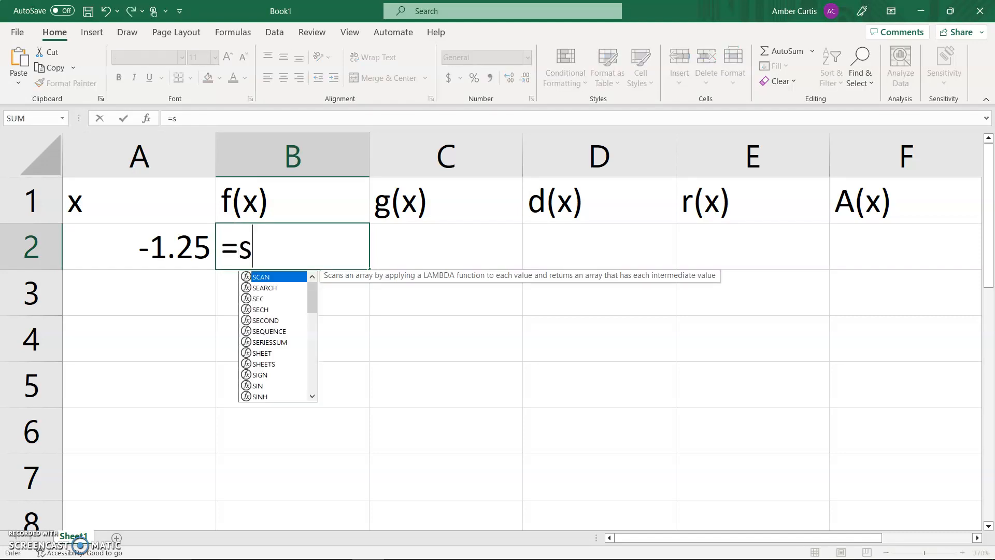
pyautogui.write('qrt(')
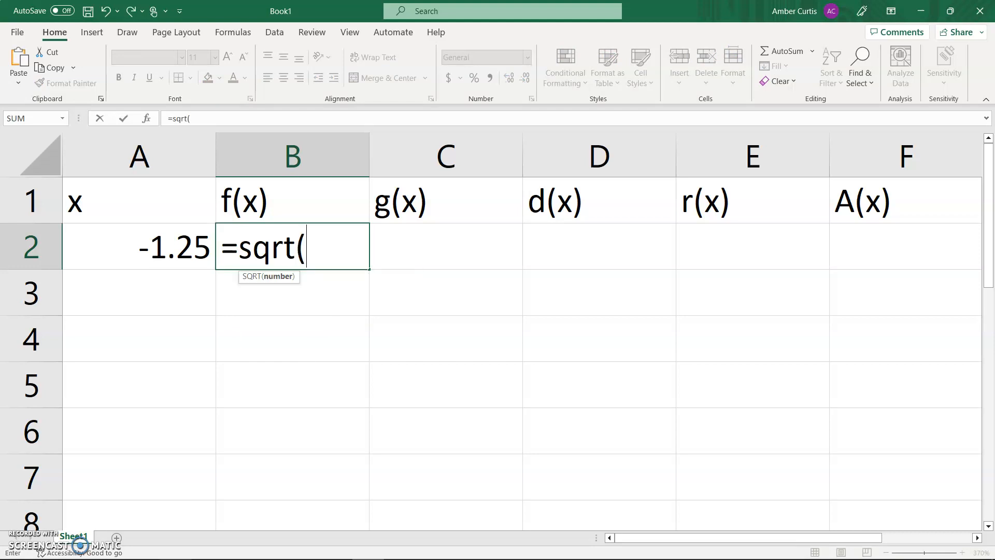
pyautogui.write('1.25^2-')
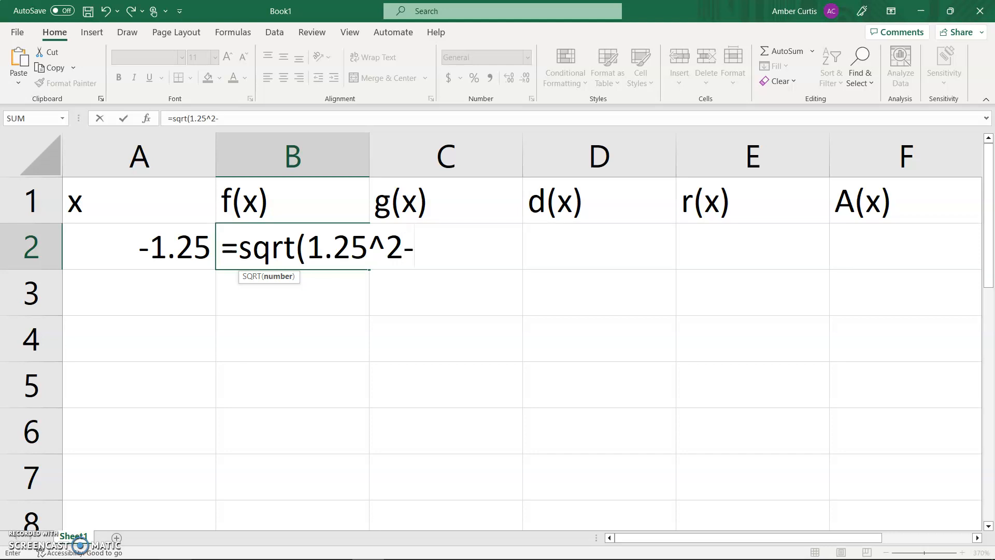
pyautogui.click(164, 247)
pyautogui.write('^2)')
pyautogui.press('Return')
# - Enter the formula =-sqrt(1.25^2-A2^2) for g(x) in cell C2
pyautogui.press('Up')
pyautogui.press('Right')
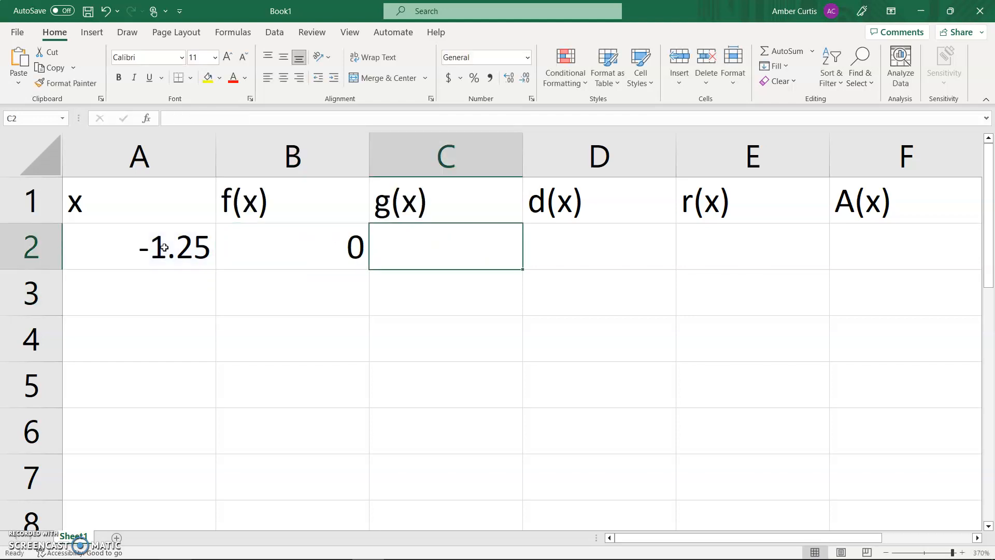
pyautogui.write('=-s')
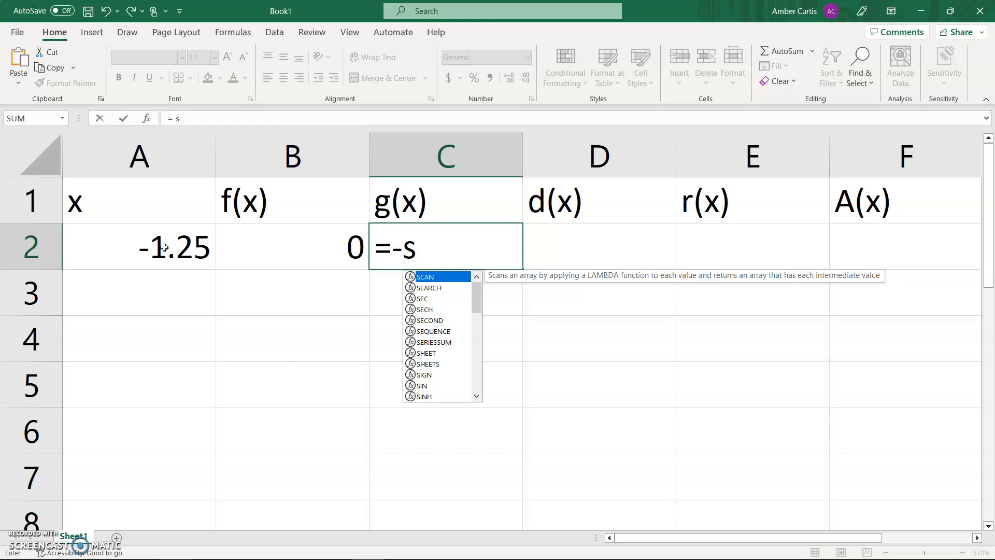
pyautogui.write('qrt')
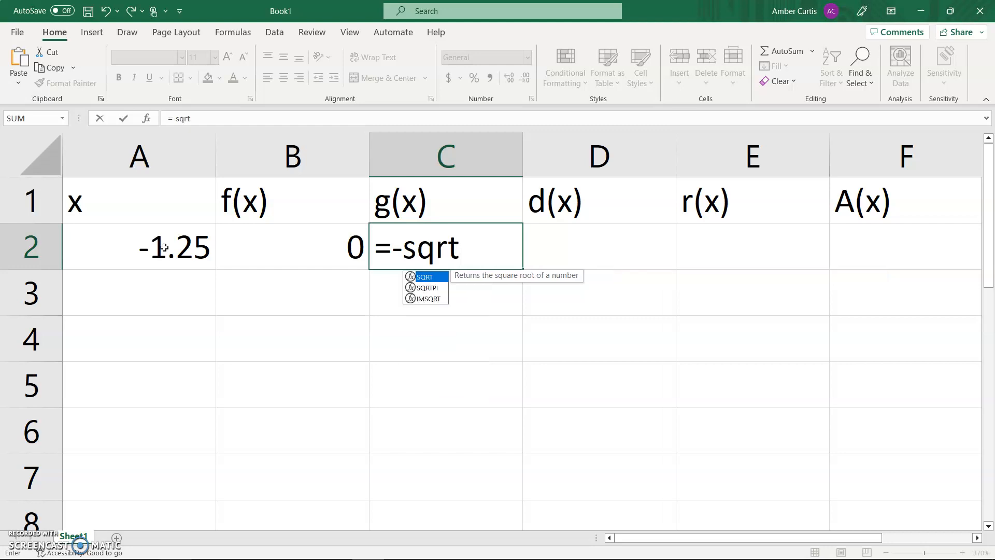
pyautogui.write('(1.2')
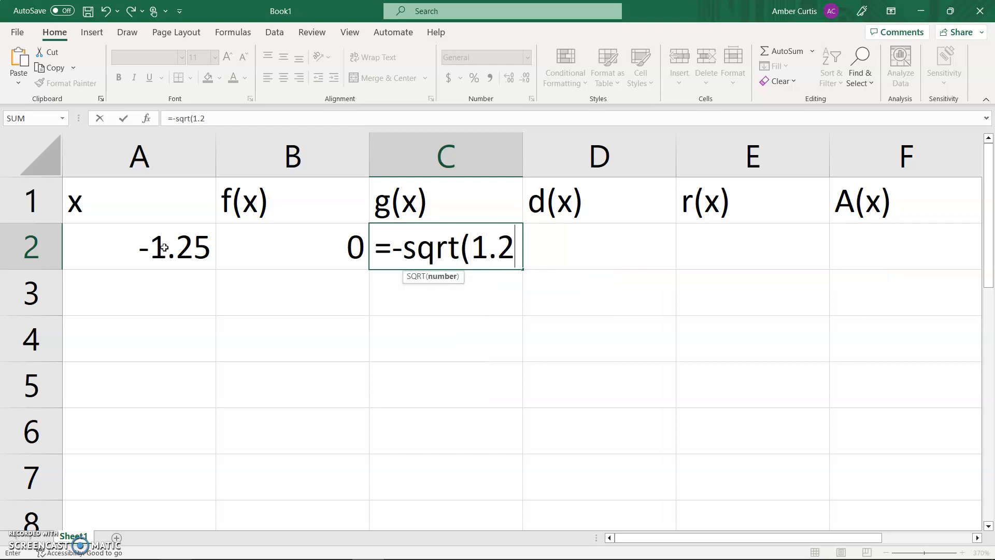
pyautogui.write('5^2')
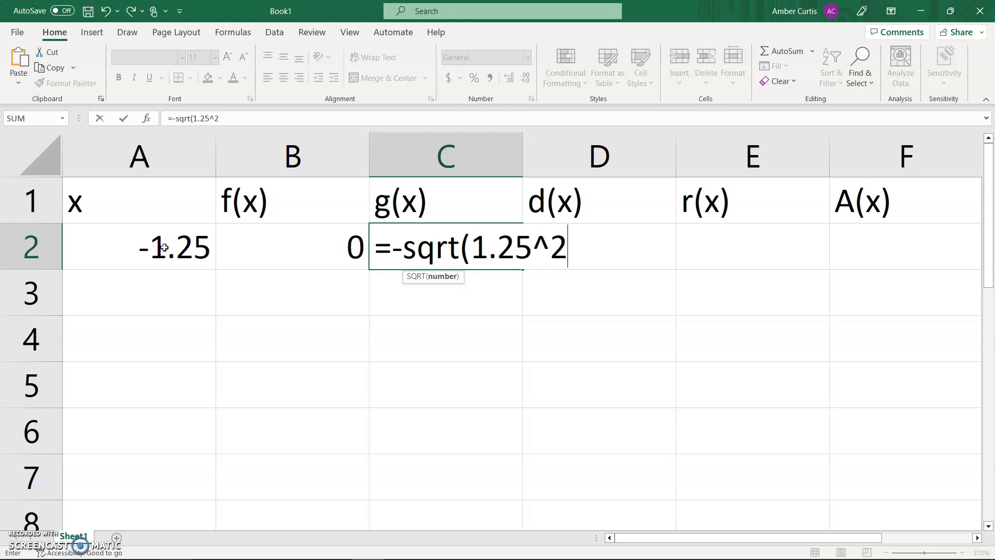
pyautogui.write('-')
pyautogui.click(160, 249)
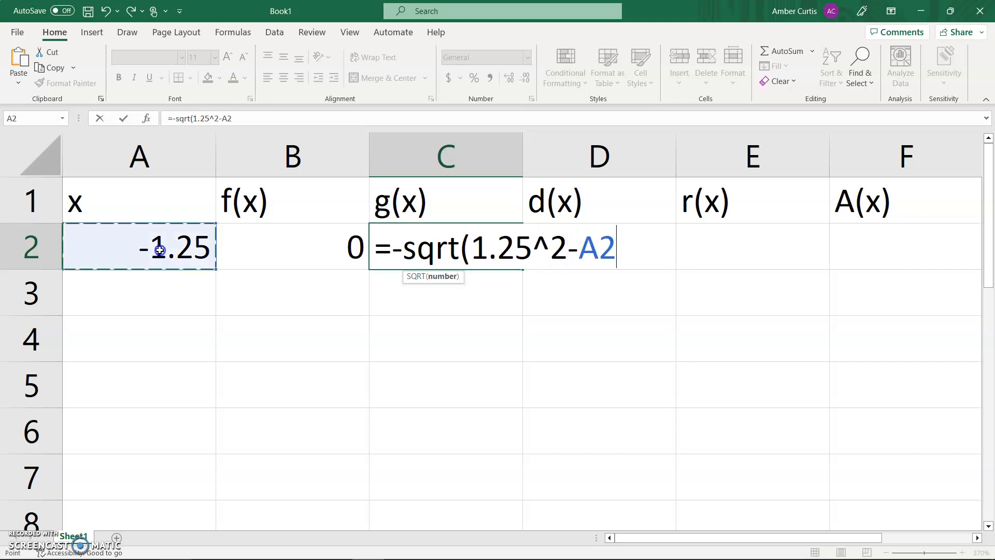
pyautogui.write('^2)')
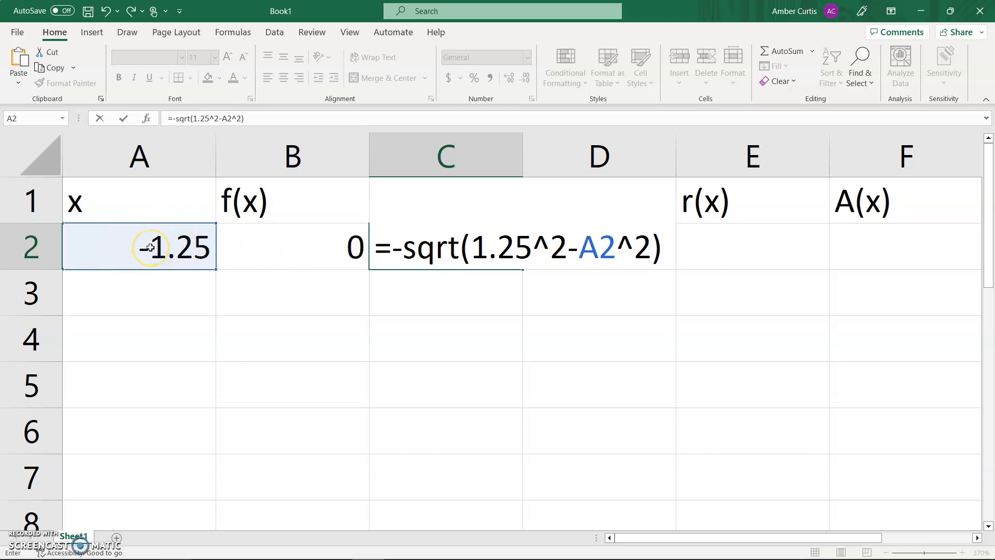
pyautogui.press('Return')
# - Enter the formula =B2-C2 for d(x) in cell D2
pyautogui.press('Up')
pyautogui.press('Right')
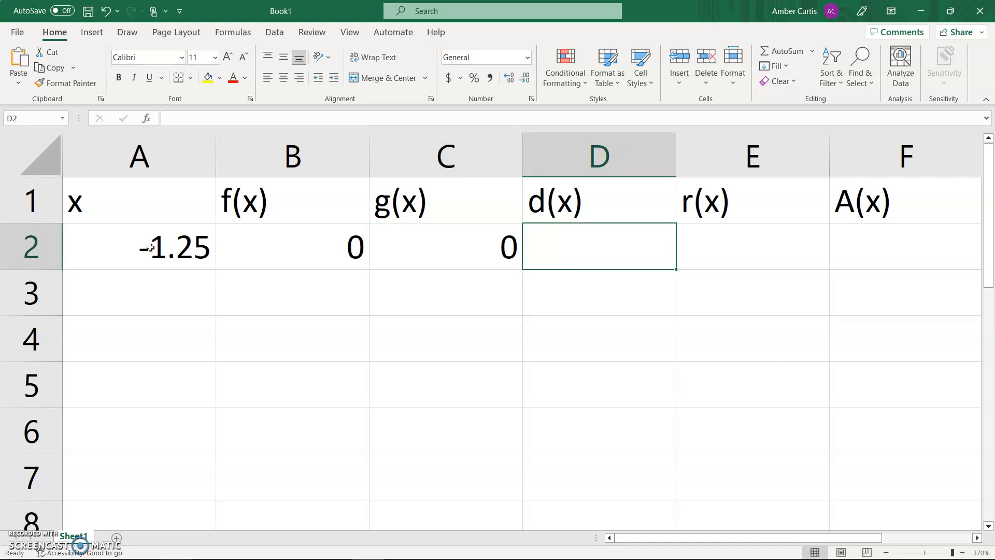
pyautogui.write('=')
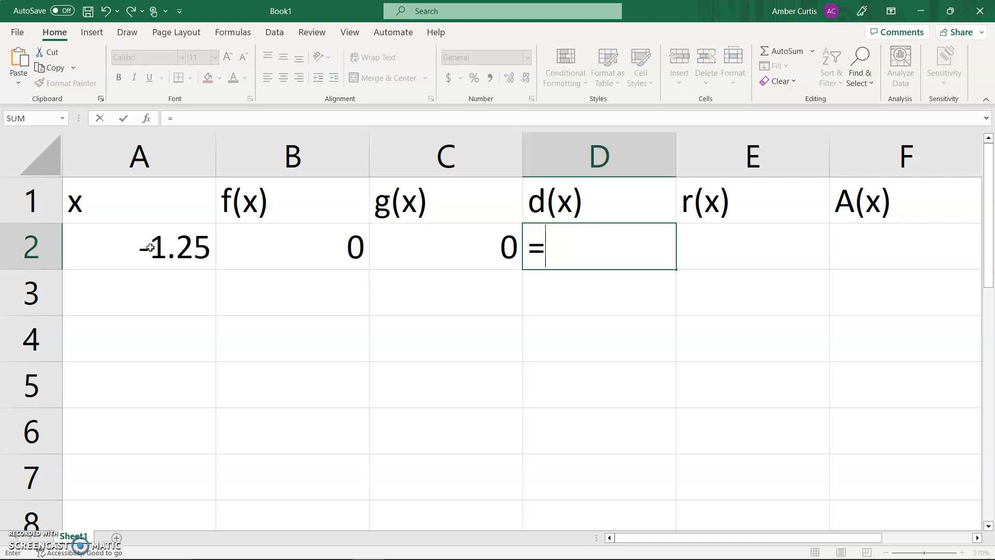
pyautogui.click(322, 240)
pyautogui.write('-')
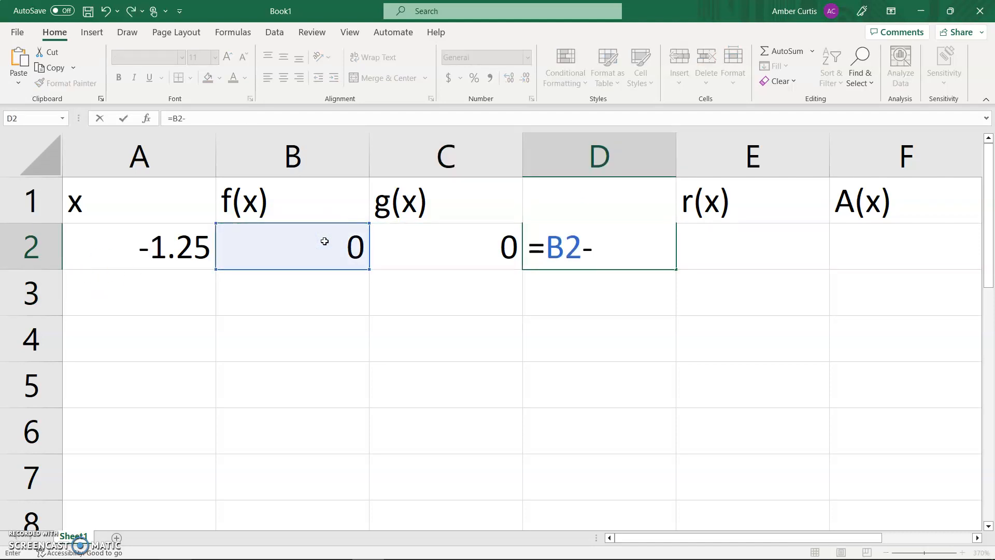
pyautogui.click(409, 247)
pyautogui.press('Return')
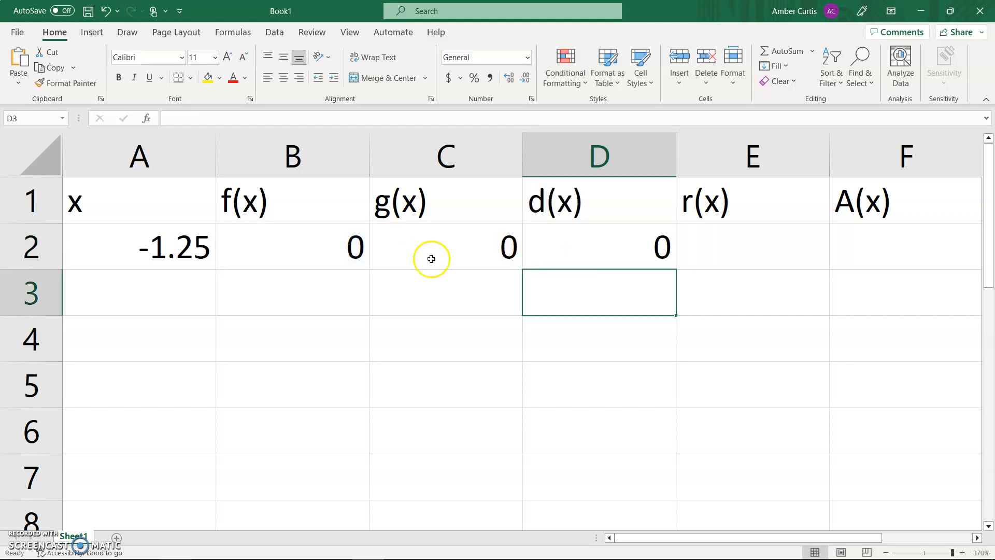
# - Enter the formula =.5*D2 for r(x) in cell E2
pyautogui.click(757, 236)
pyautogui.write('=.5*')
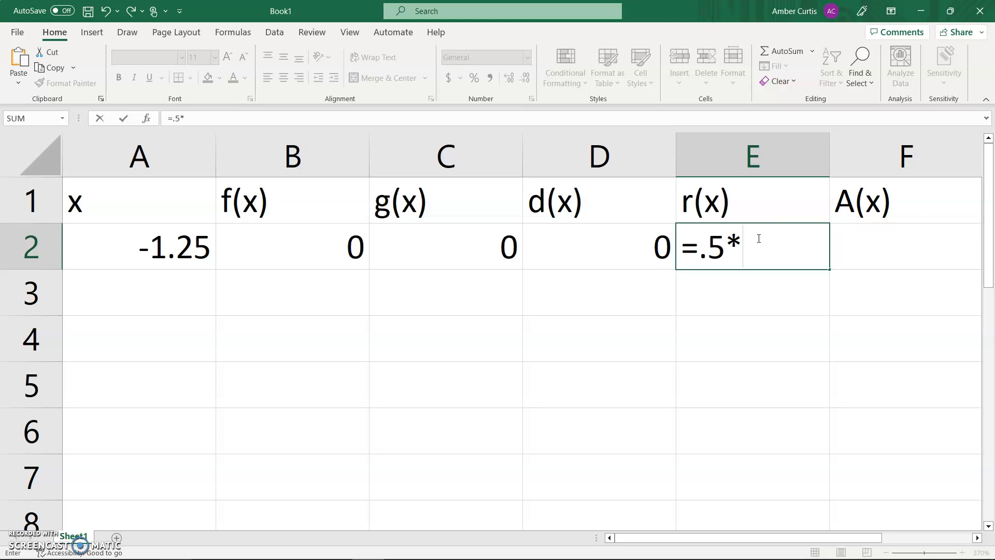
pyautogui.click(600, 246)
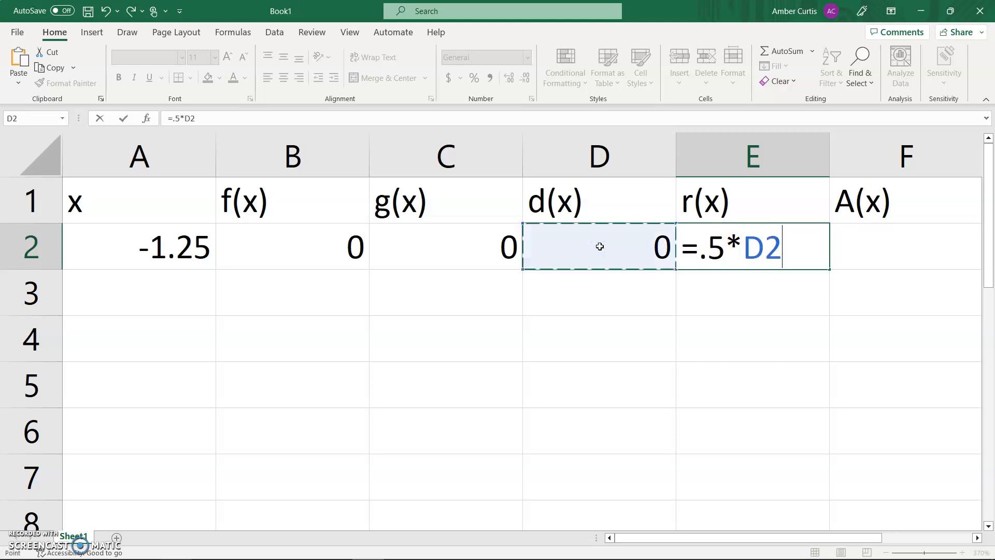
pyautogui.press('Return')
# - Enter the formula =.5*3.14159*E2^2 for A(x) in cell F2 and move to cell G2
pyautogui.press('Up')
pyautogui.press('Right')
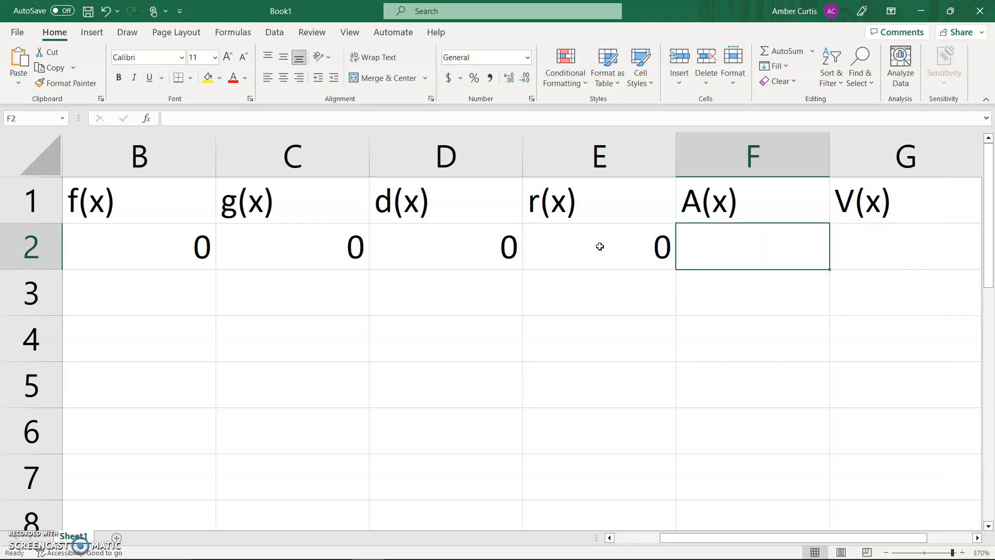
pyautogui.write('=.5*')
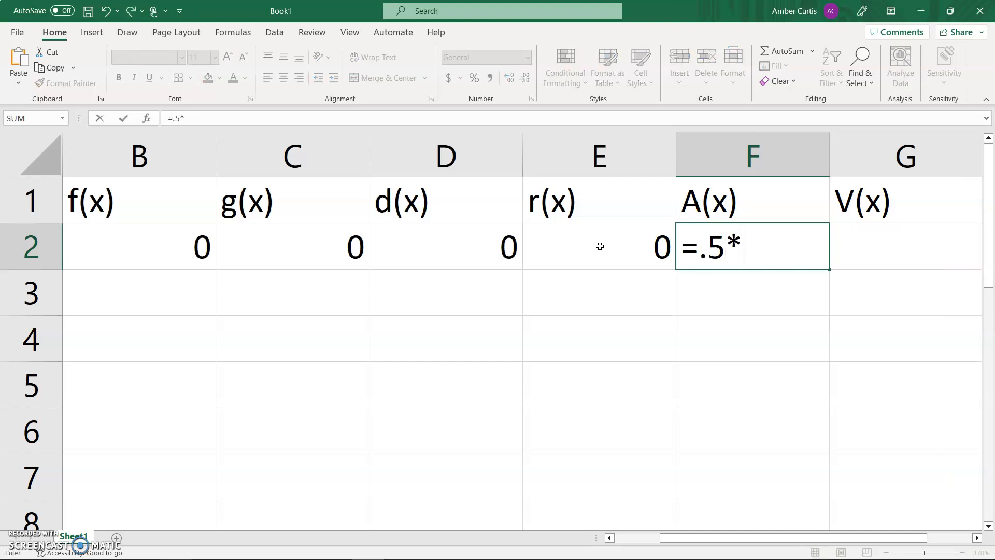
pyautogui.write('3.141')
pyautogui.write('4=')
pyautogui.press('BackSpace')
pyautogui.press('BackSpace')
pyautogui.write('59')
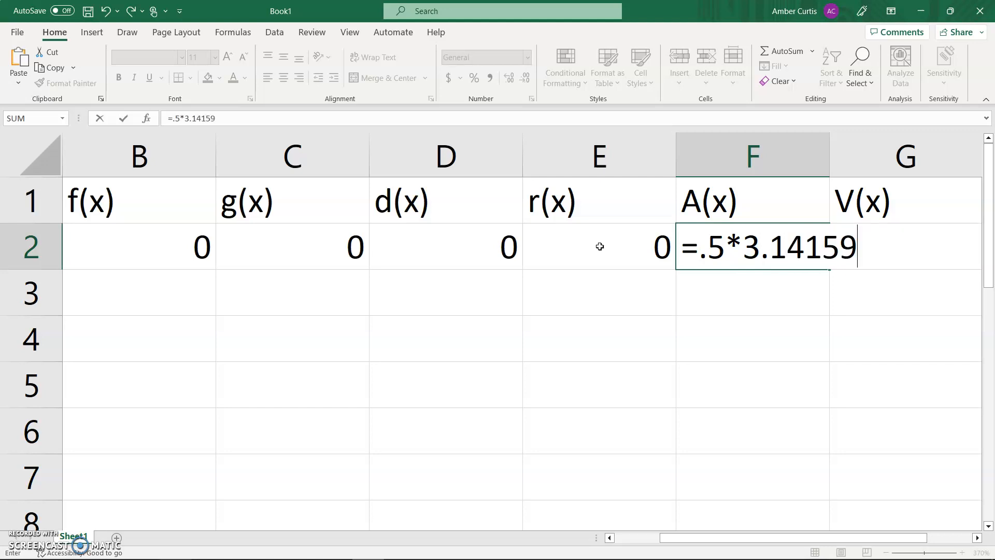
pyautogui.write('*')
pyautogui.click(596, 246)
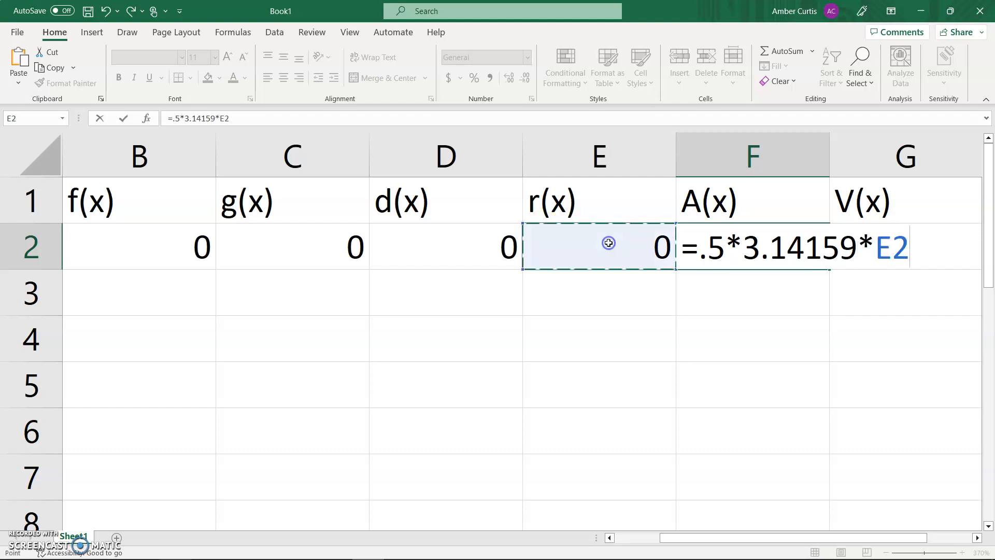
pyautogui.write('^2')
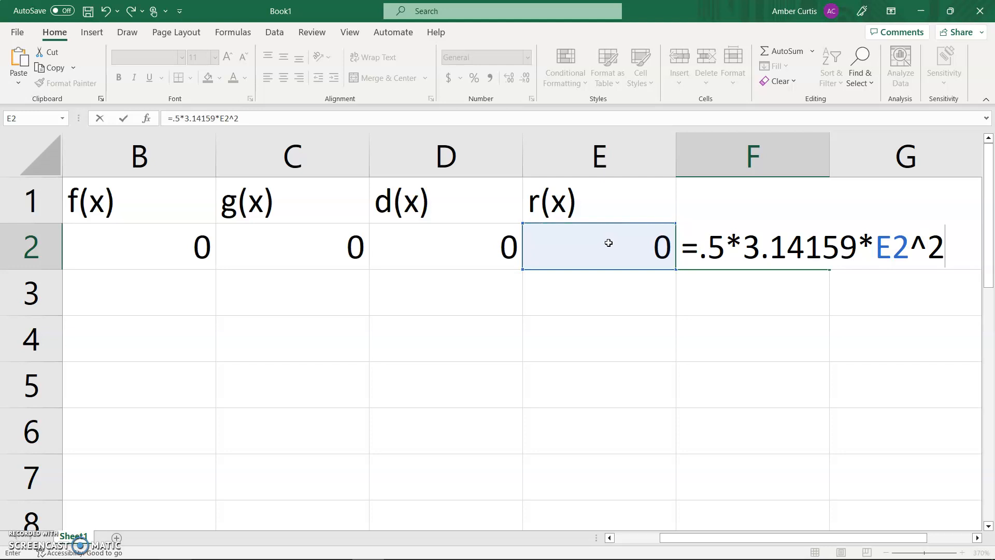
pyautogui.press('Return')
pyautogui.press('Up')
pyautogui.press('Right')
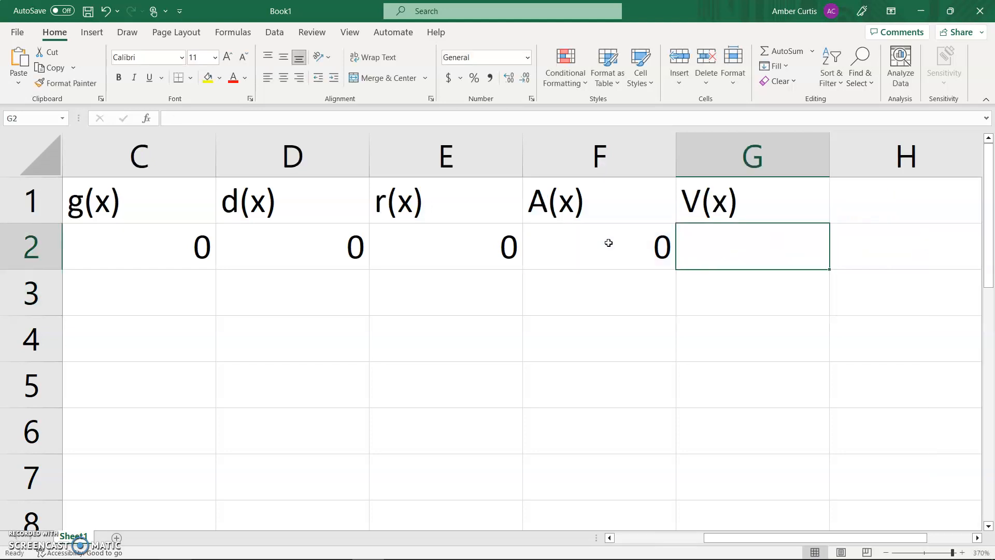
# - Enter the formula =F2*3/16 for V(x) in cell G2
pyautogui.write('=')
pyautogui.click(609, 242)
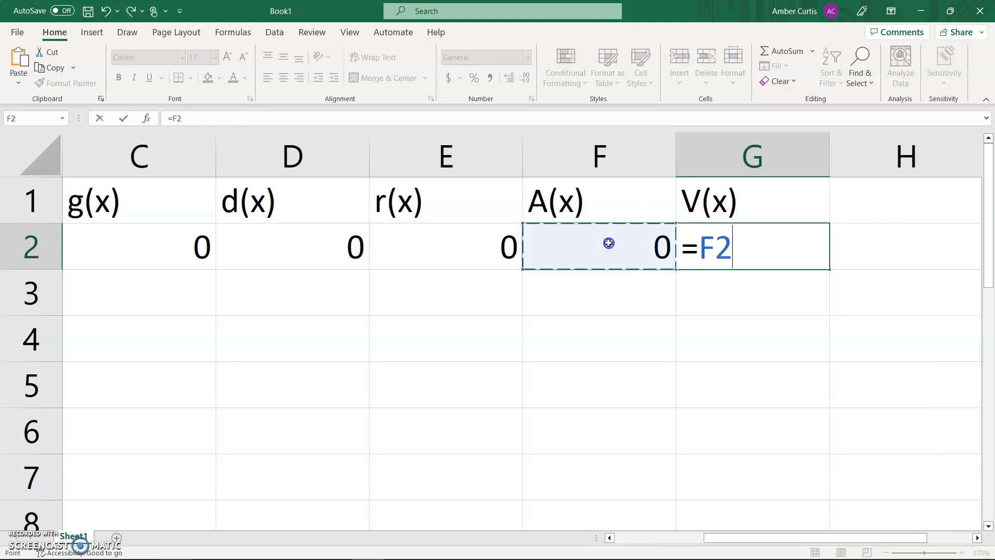
pyautogui.write('*')
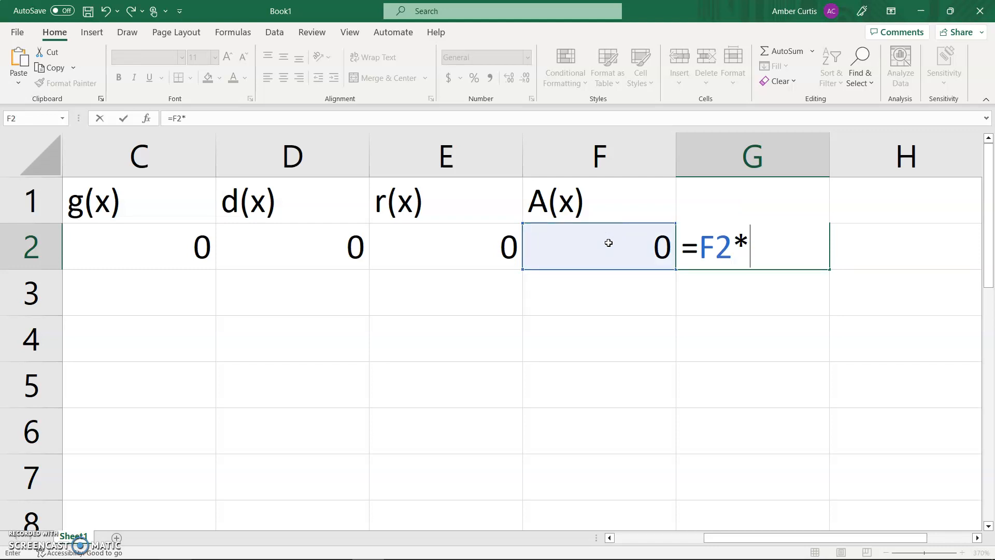
pyautogui.write('3/16')
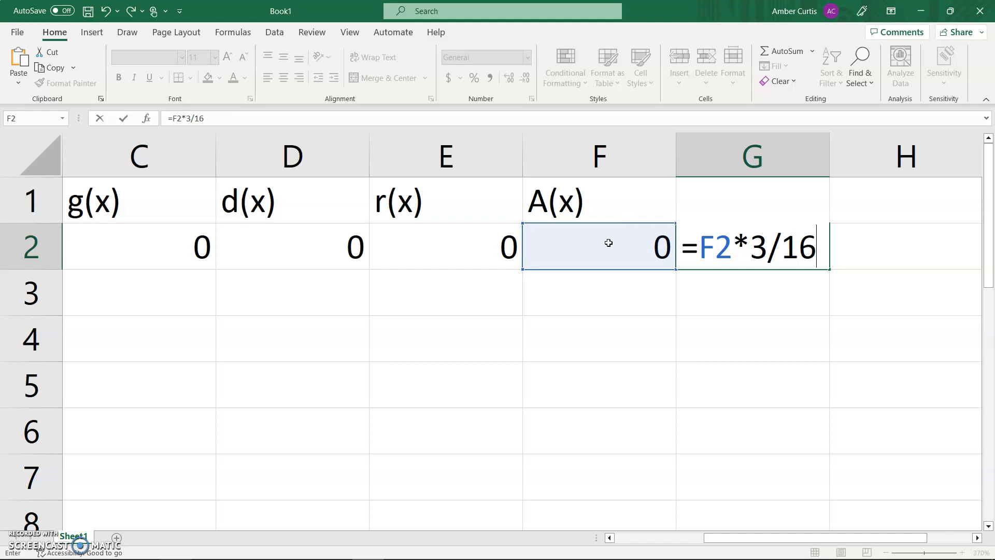
pyautogui.press('Return')
# - Enter the formula =A2+3/16 in cell A3 to produce the next x value
pyautogui.press('Left')
pyautogui.press('Left')
pyautogui.press('Left')
pyautogui.press('Left')
pyautogui.press('Left')
pyautogui.press('Left')
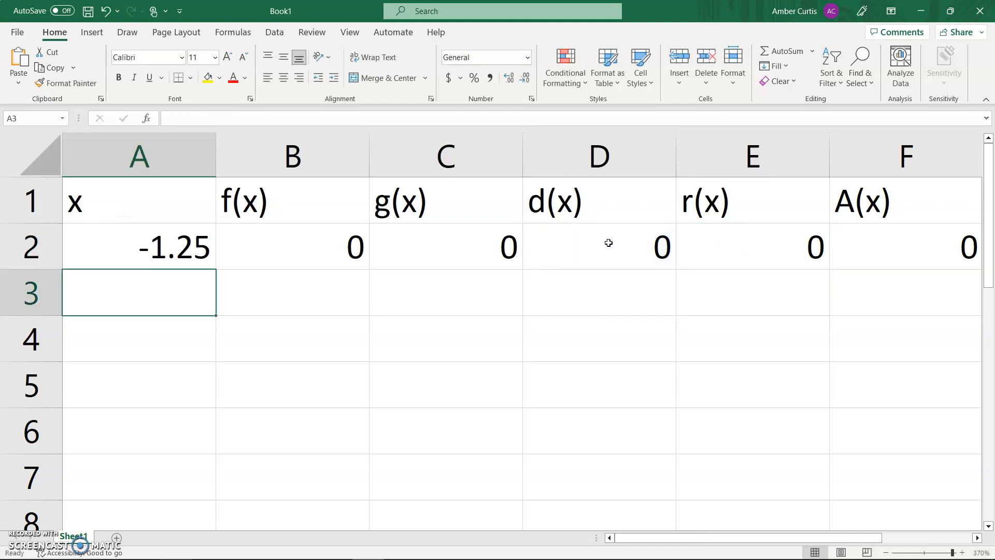
pyautogui.press('Right')
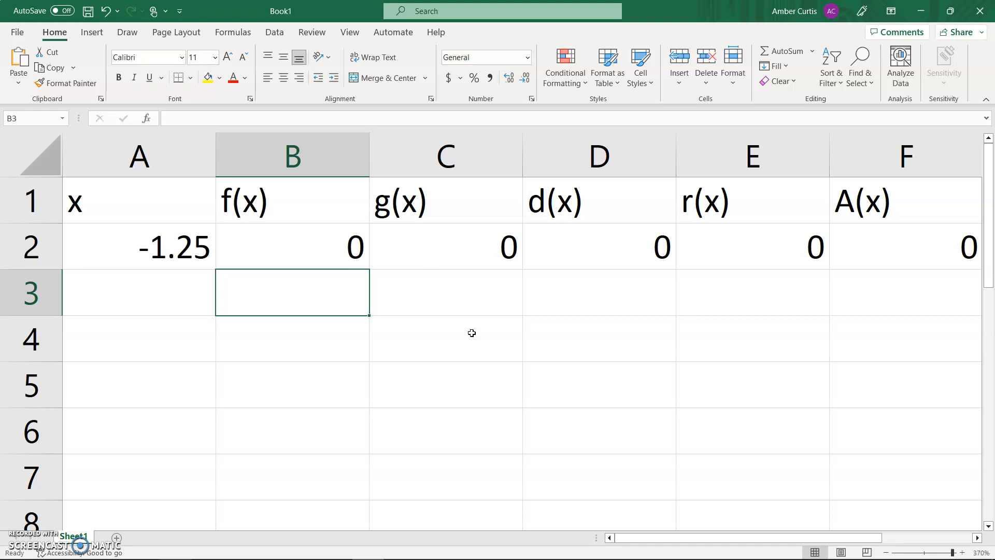
pyautogui.click(178, 279)
pyautogui.doubleClick(179, 281)
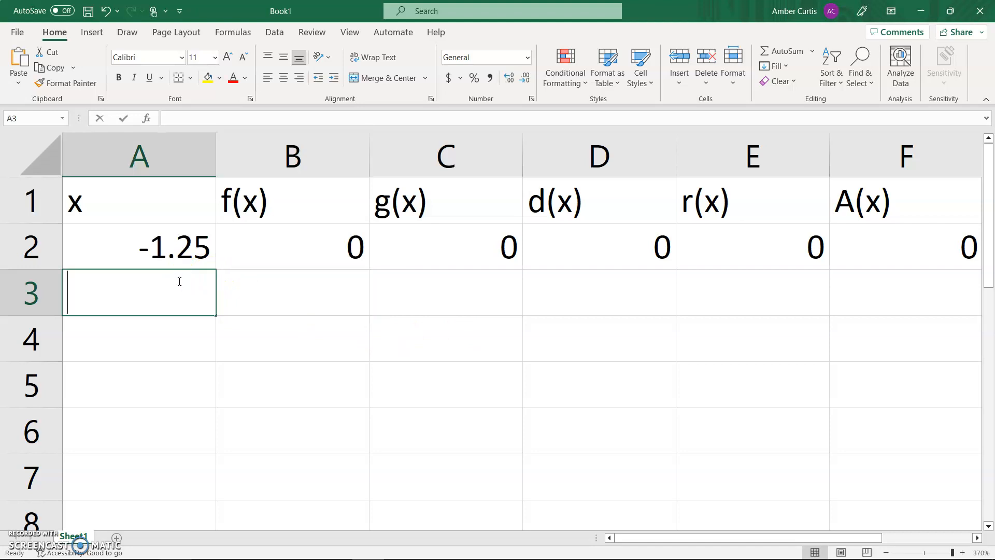
pyautogui.write('=-2.')
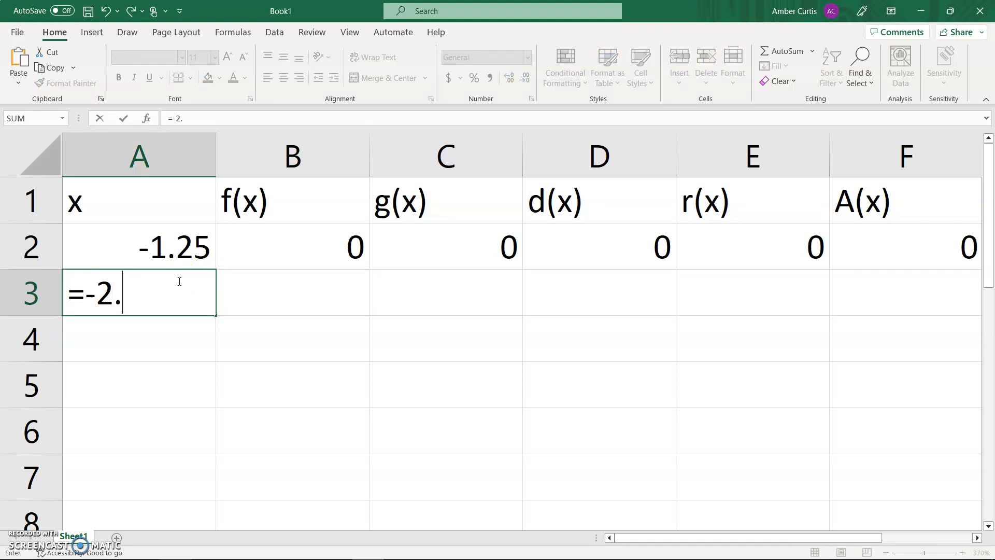
pyautogui.press('BackSpace')
pyautogui.press('BackSpace')
pyautogui.press('BackSpace')
pyautogui.click(176, 234)
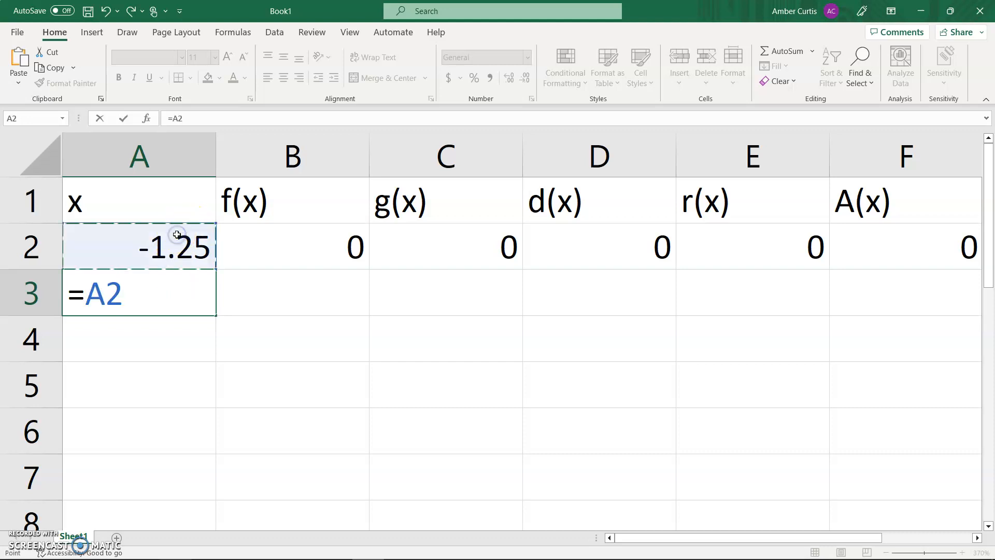
pyautogui.write('+3')
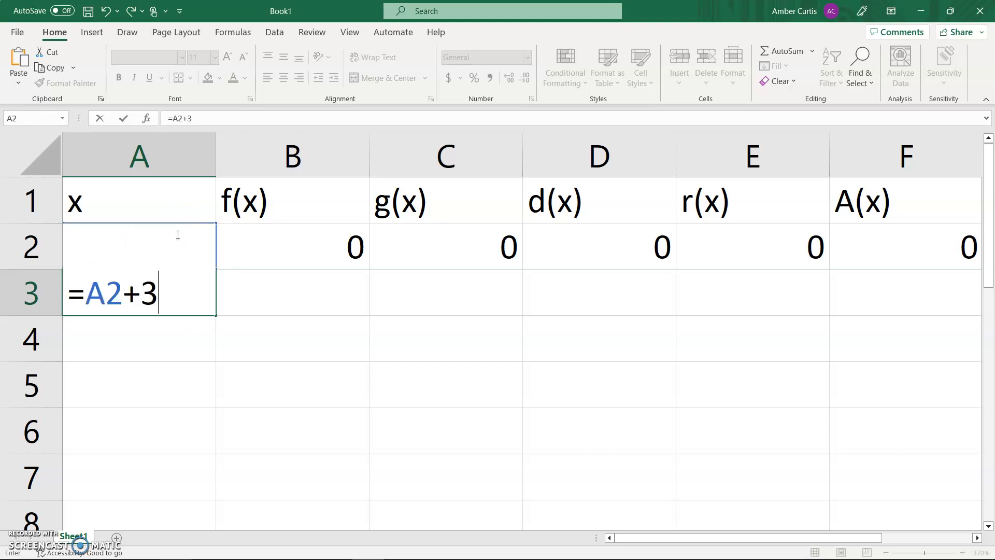
pyautogui.write('/16')
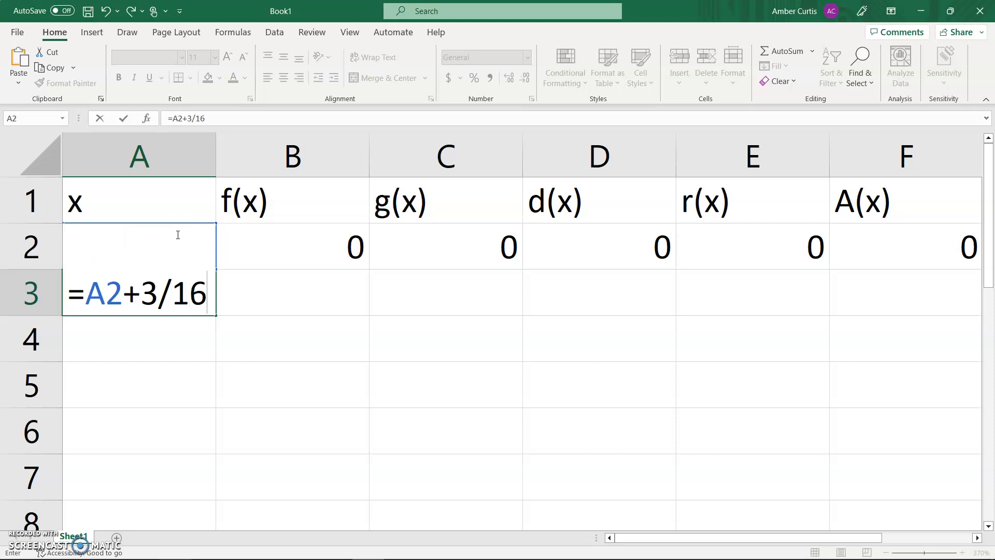
pyautogui.press('Return')
pyautogui.click(184, 282)
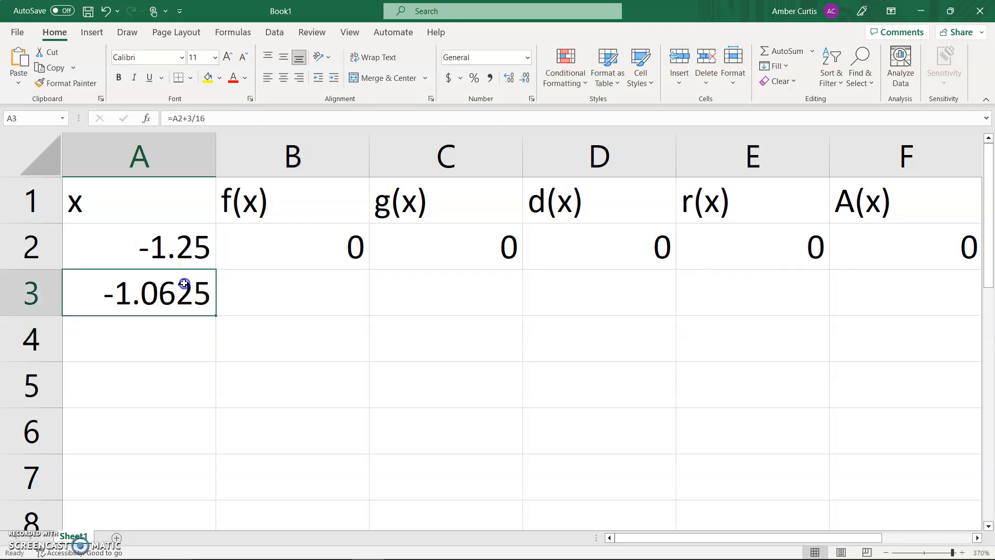
# - Fill the formulas in B2:G2 down into row 3 and check the copied cells
pyautogui.moveTo(269, 252); pyautogui.dragTo(595, 251)
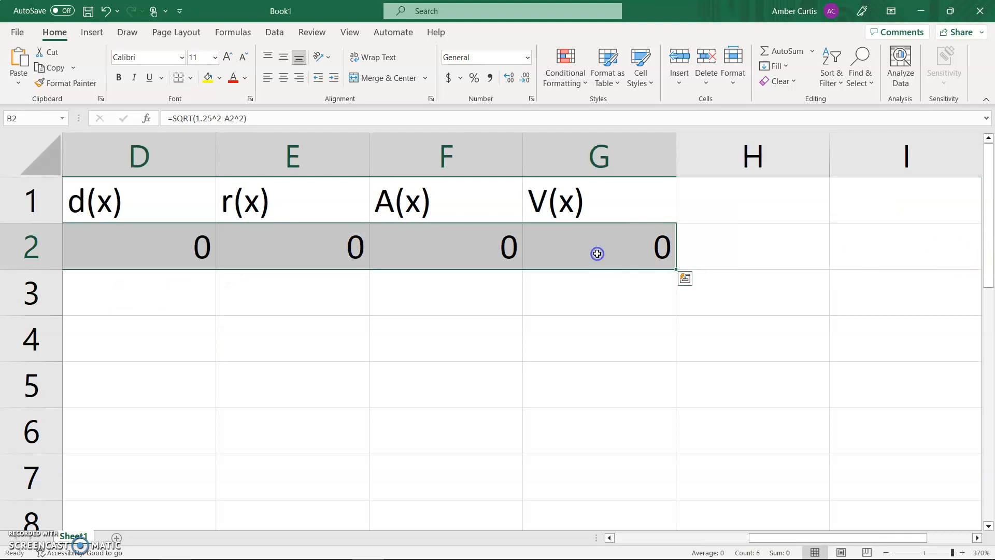
pyautogui.moveTo(673, 270); pyautogui.dragTo(670, 303)
pyautogui.click(536, 344)
pyautogui.hscroll(-3, 536, 343)
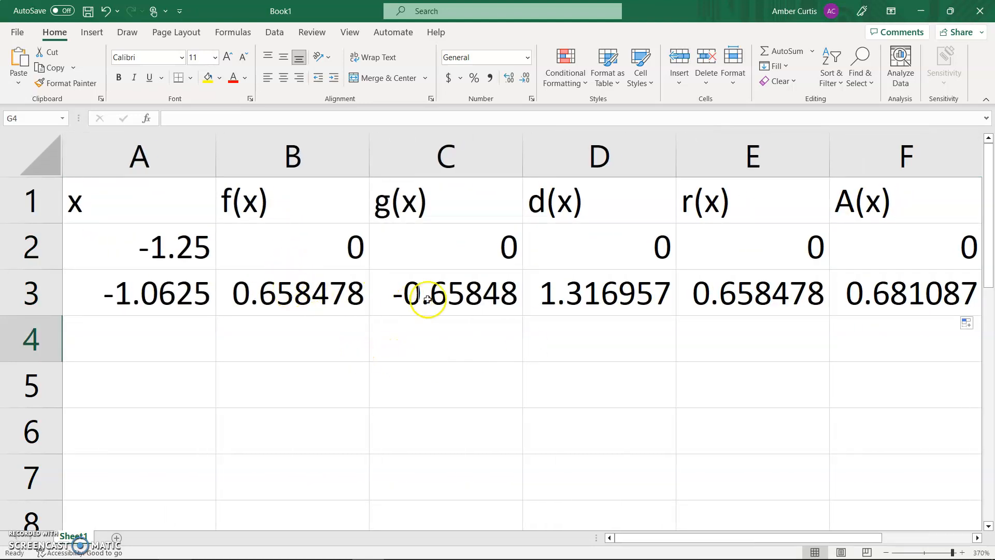
pyautogui.click(566, 292)
pyautogui.click(730, 300)
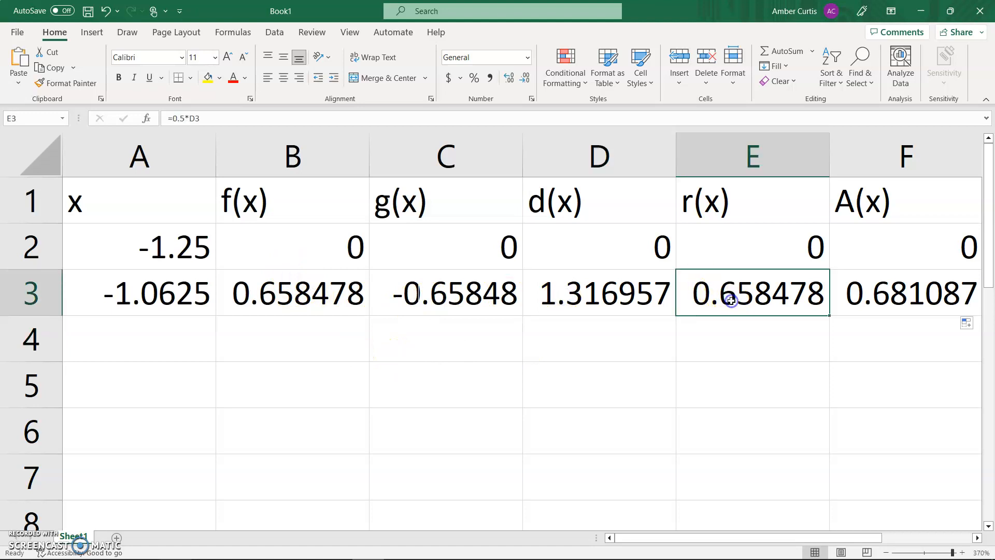
pyautogui.click(141, 295)
pyautogui.click(530, 342)
# - Fill the row 3 formulas in A3:G3 down columns A to G, well past row 29
pyautogui.moveTo(102, 291); pyautogui.dragTo(661, 291)
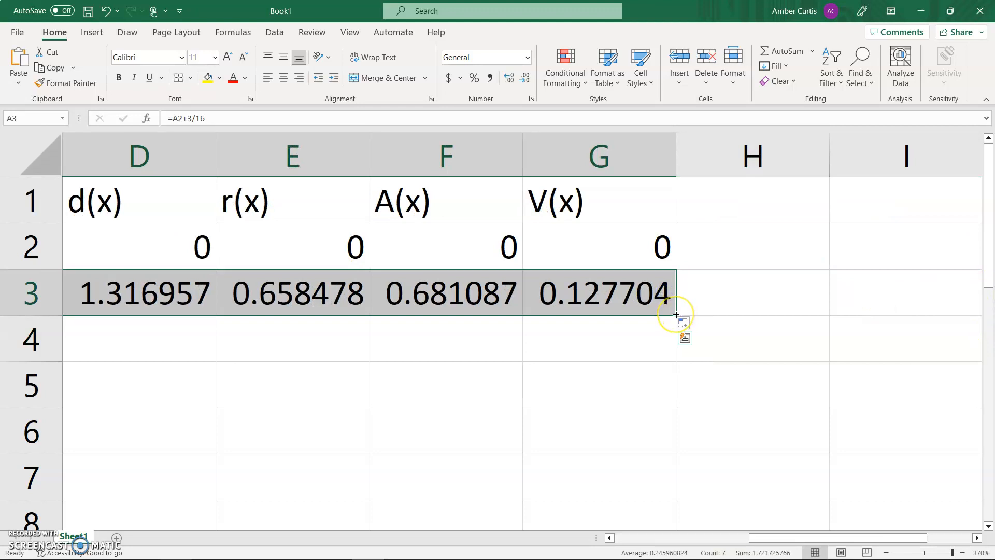
pyautogui.moveTo(675, 315); pyautogui.dragTo(613, 457)
pyautogui.scroll(-9, 777, 360)
pyautogui.scroll(-8, 780, 361)
pyautogui.scroll(7, 780, 361)
pyautogui.scroll(4, 780, 361)
pyautogui.scroll(-1, 780, 360)
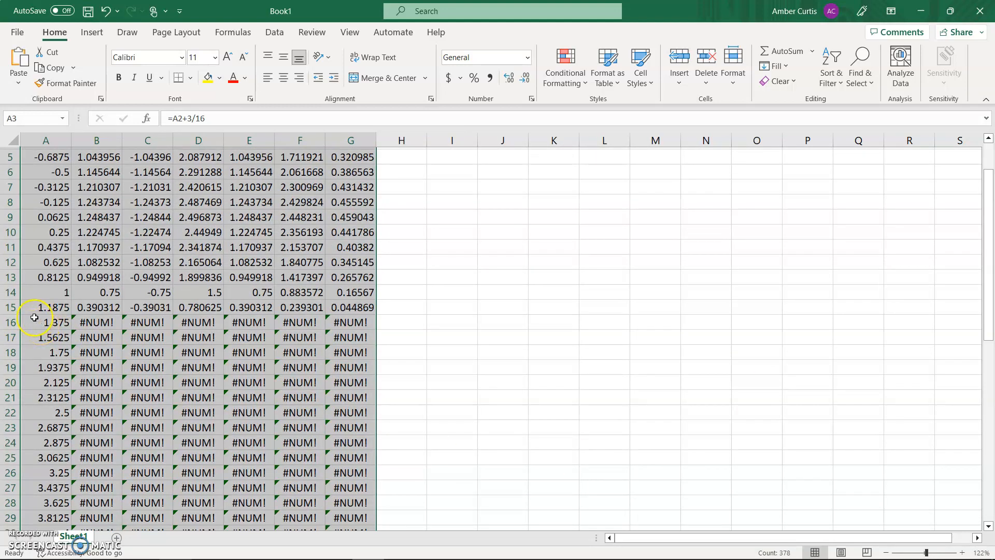
pyautogui.scroll(2, 34, 317)
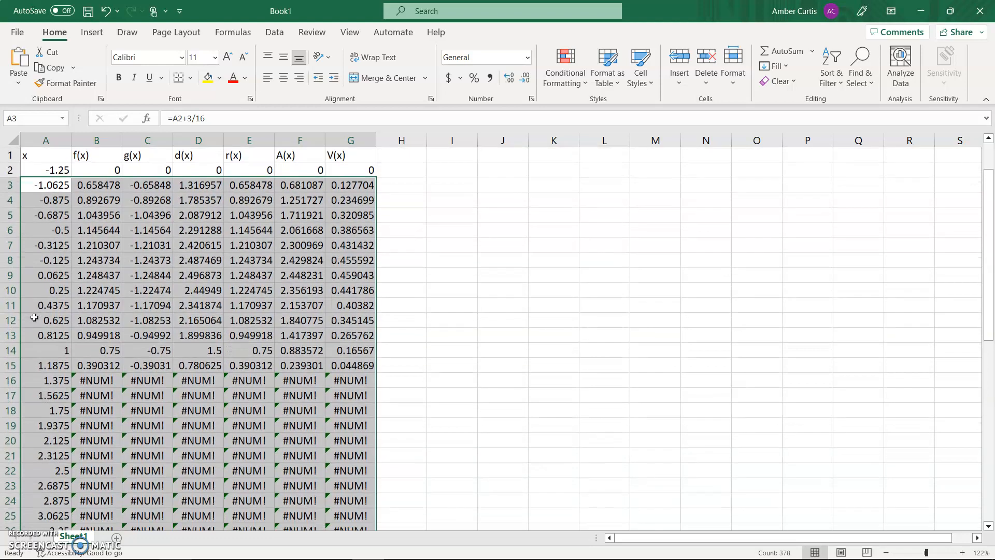
pyautogui.click(653, 333)
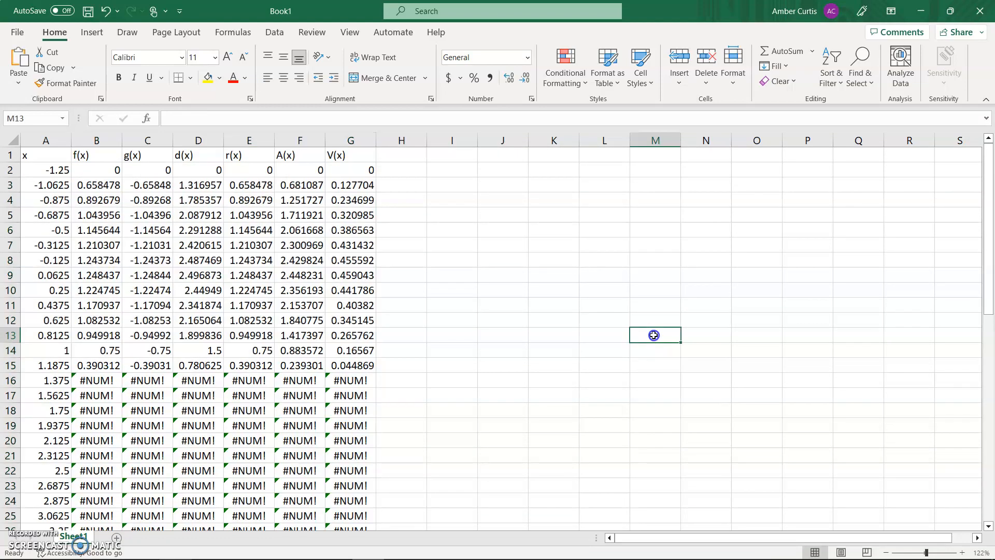
# - Clear the surplus rows of columns A to G with #NUM! errors, from row 16 downward, keeping row 15 as the last entry
pyautogui.moveTo(54, 379); pyautogui.dragTo(330, 548)
pyautogui.press('Delete')
pyautogui.scroll(3, 330, 555)
pyautogui.scroll(10, 330, 554)
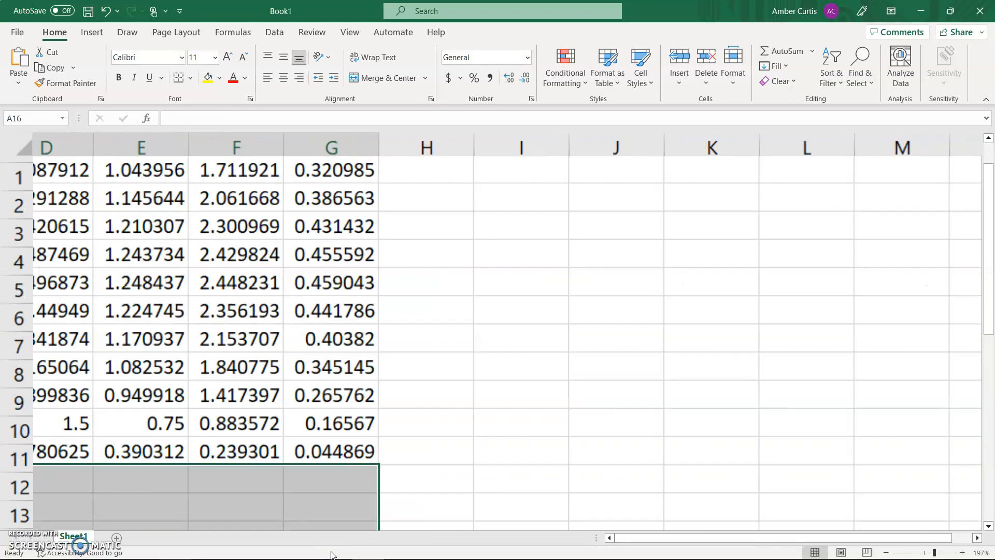
pyautogui.scroll(-5, 331, 555)
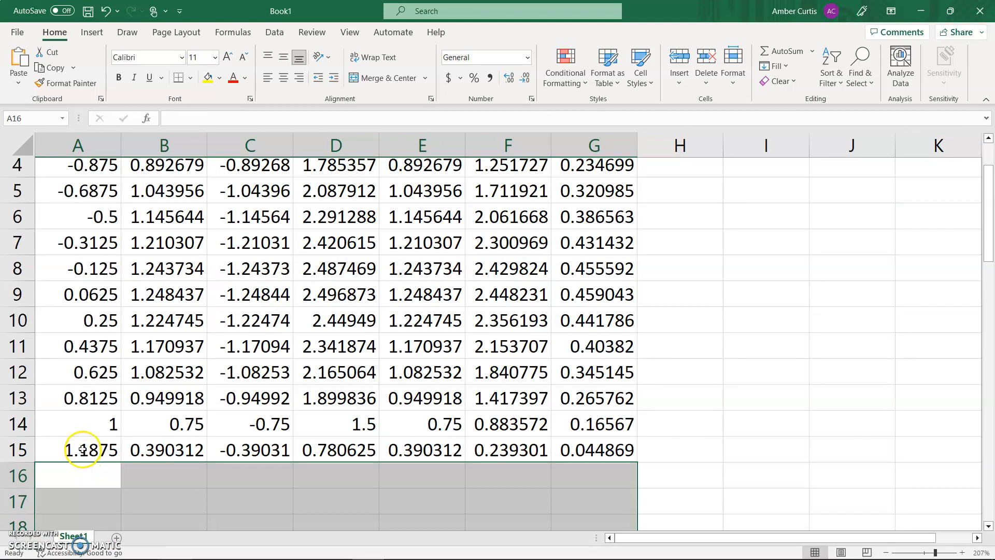
pyautogui.click(735, 182)
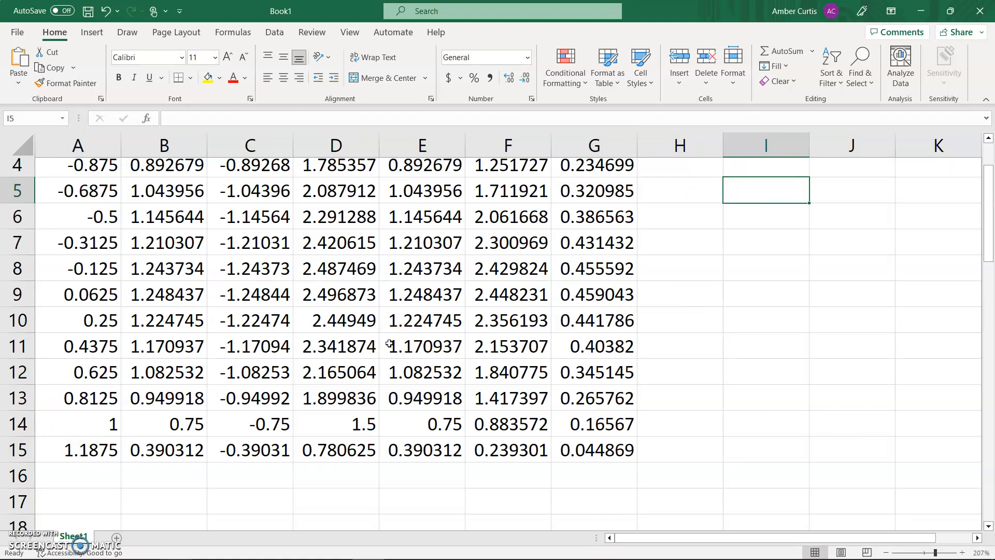
pyautogui.click(13, 446)
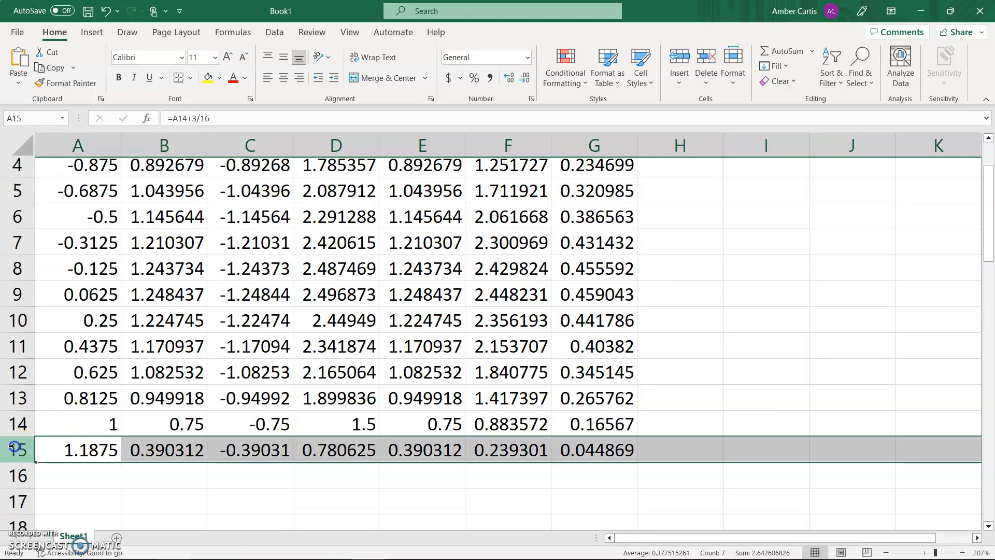
pyautogui.click(731, 354)
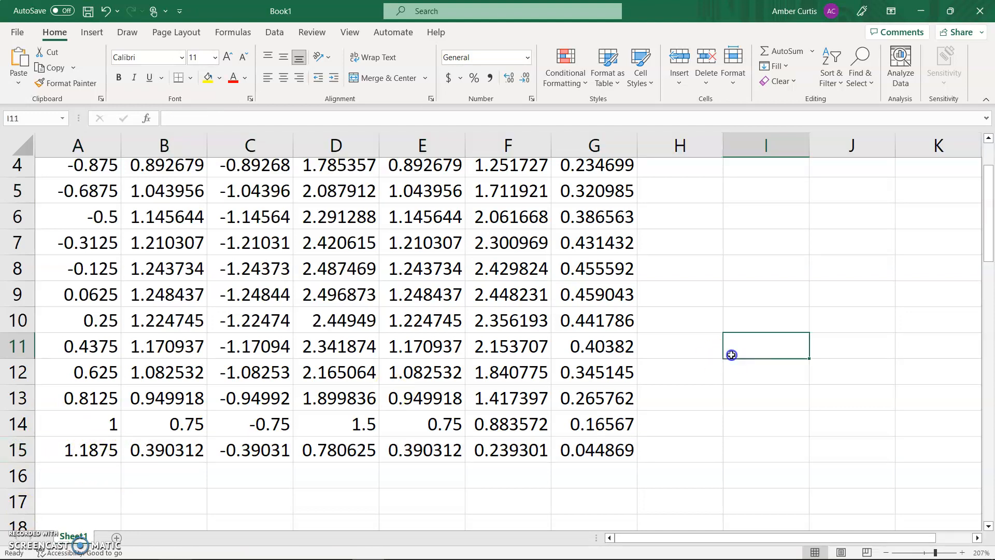
# - Shade the whole d(x) column D with a yellow fill
pyautogui.scroll(1, 731, 355)
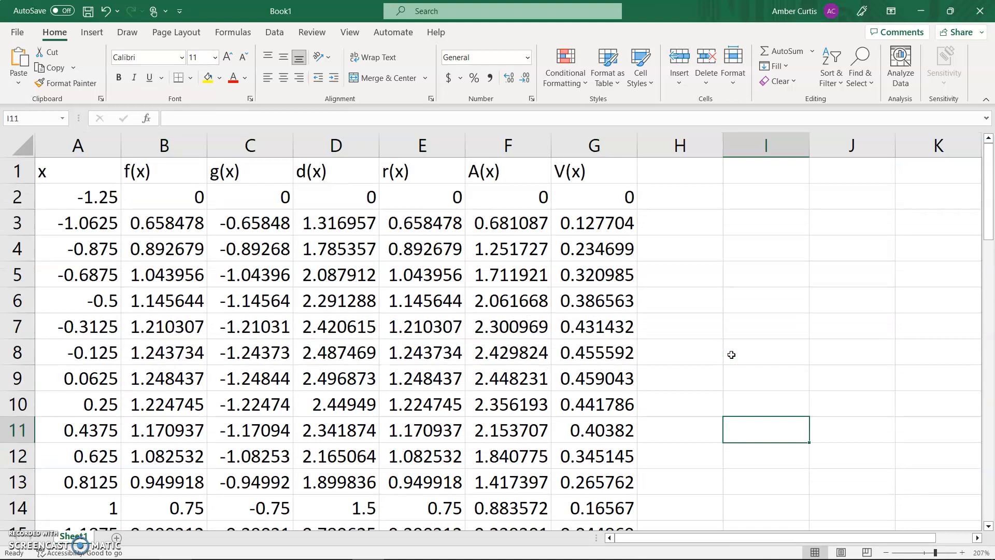
pyautogui.click(344, 142)
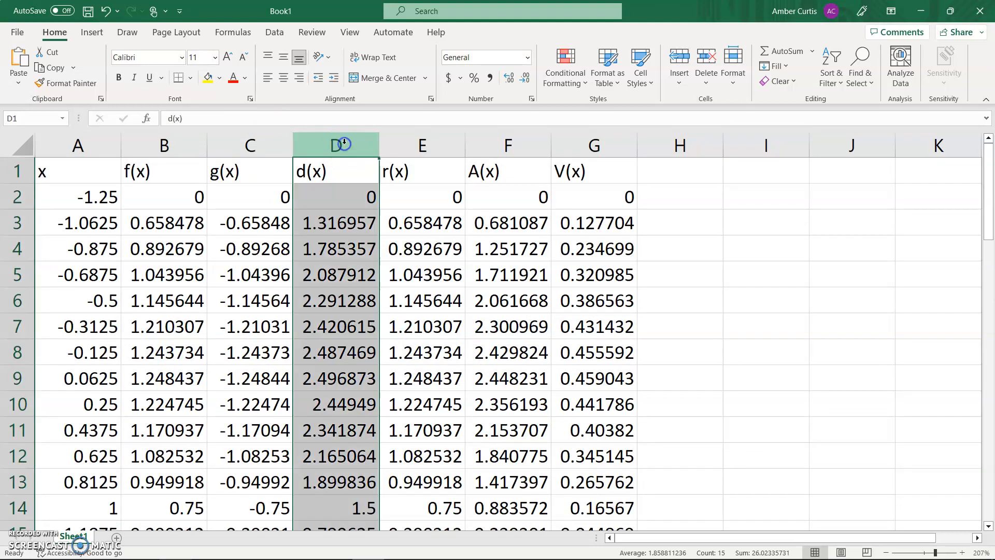
pyautogui.click(207, 79)
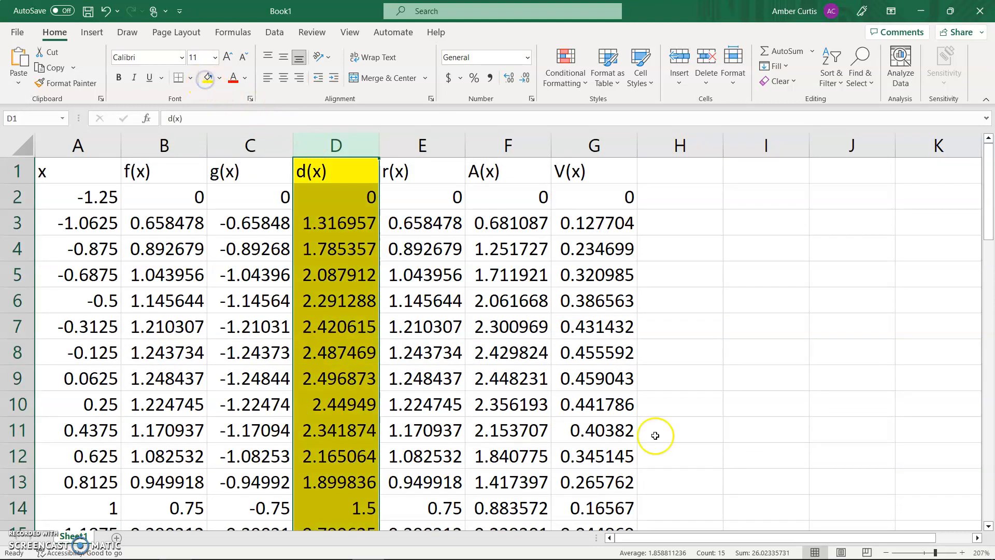
pyautogui.click(731, 355)
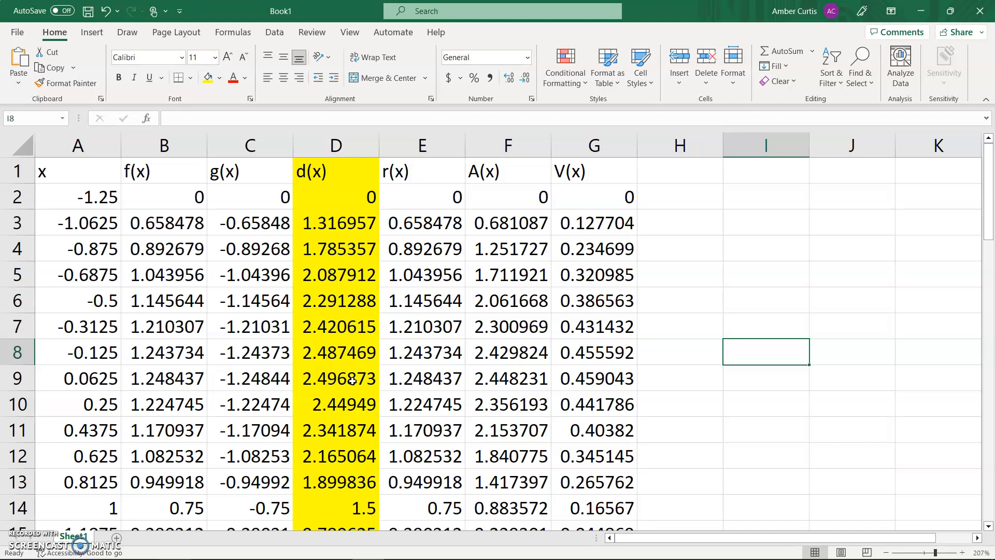
# - Select the whole r(x) column E
pyautogui.click(417, 135)
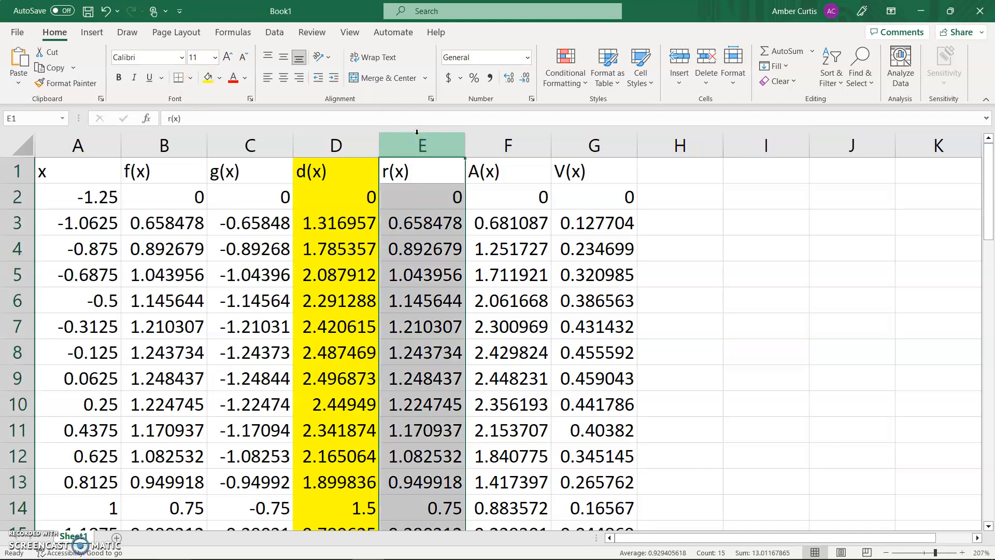